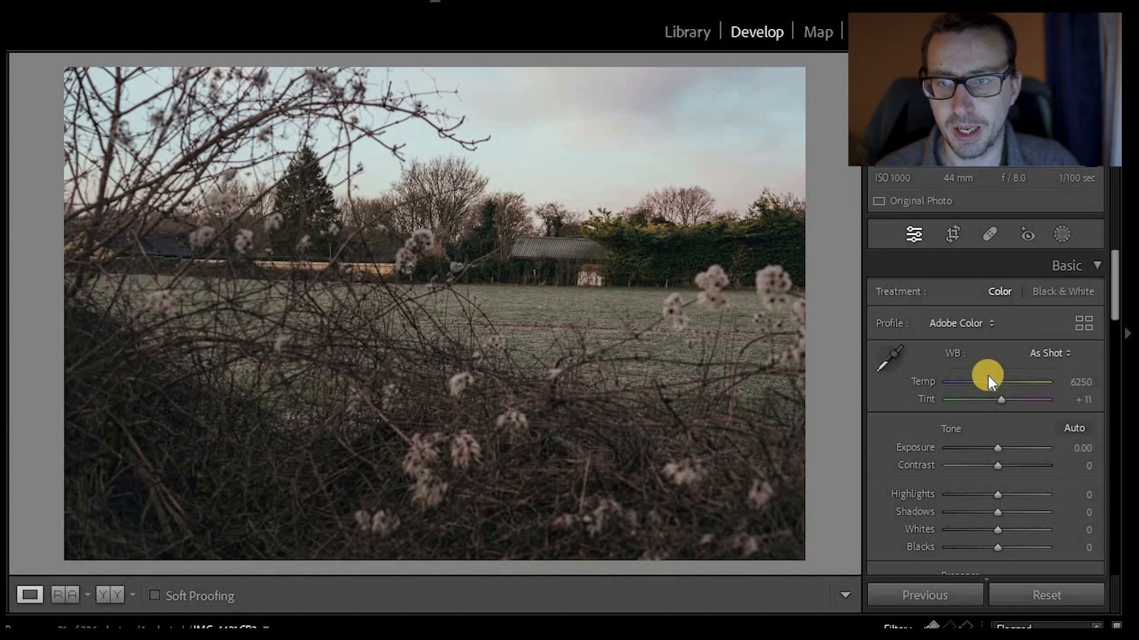
Lower the winter field photo's Exposure to -0.18 and its Contrast to -63.
{"action": "double_click", "coordinate": [997, 448]}
{"action": "left_click_drag", "start_coordinate": [994, 446], "coordinate": [991, 446]}
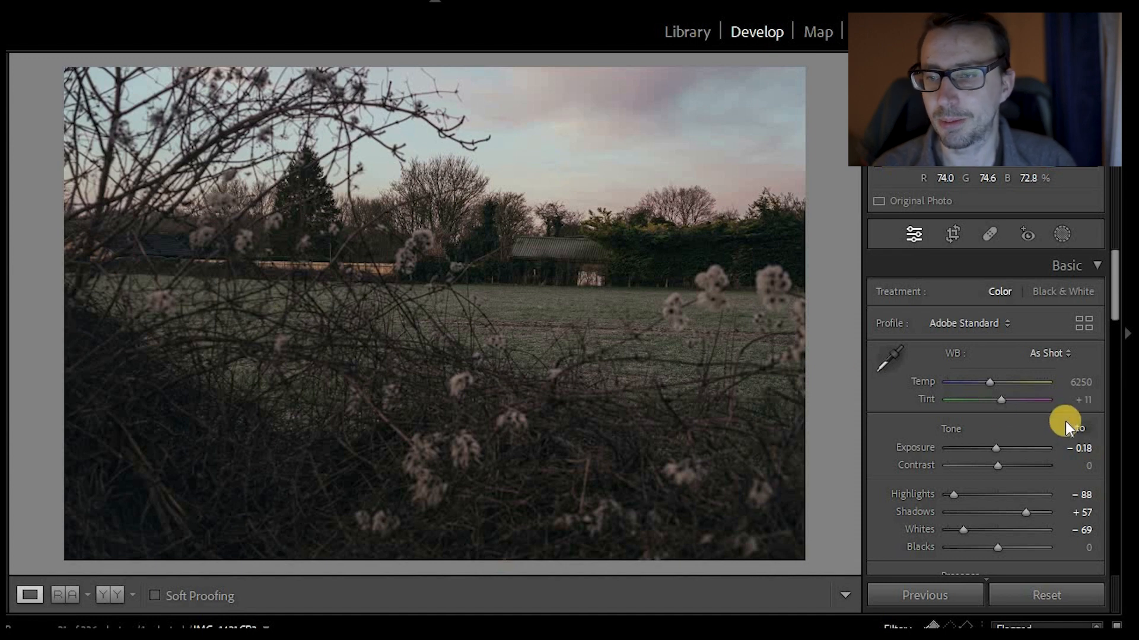
{"action": "scroll", "coordinate": [1001, 392], "scroll_direction": "down", "scroll_amount": 2}
{"action": "left_click_drag", "start_coordinate": [976, 380], "coordinate": [969, 382]}
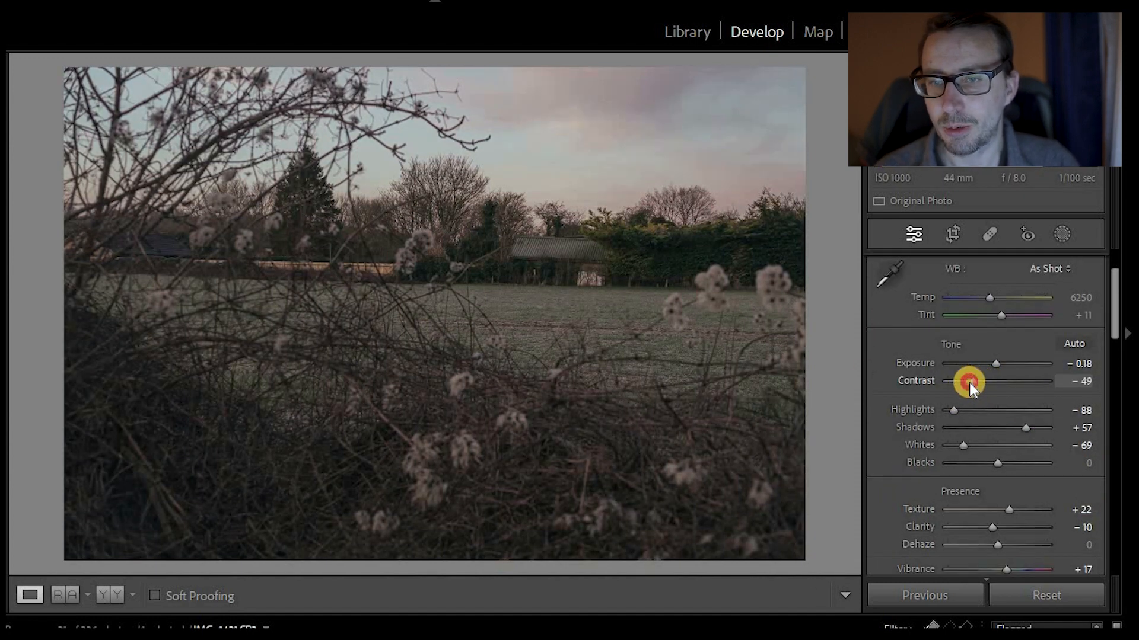
Crop the field photo to a tighter 1 x 1.414 frame that keeps the full sky and trims the dark foreground.
{"action": "left_click", "coordinate": [953, 234]}
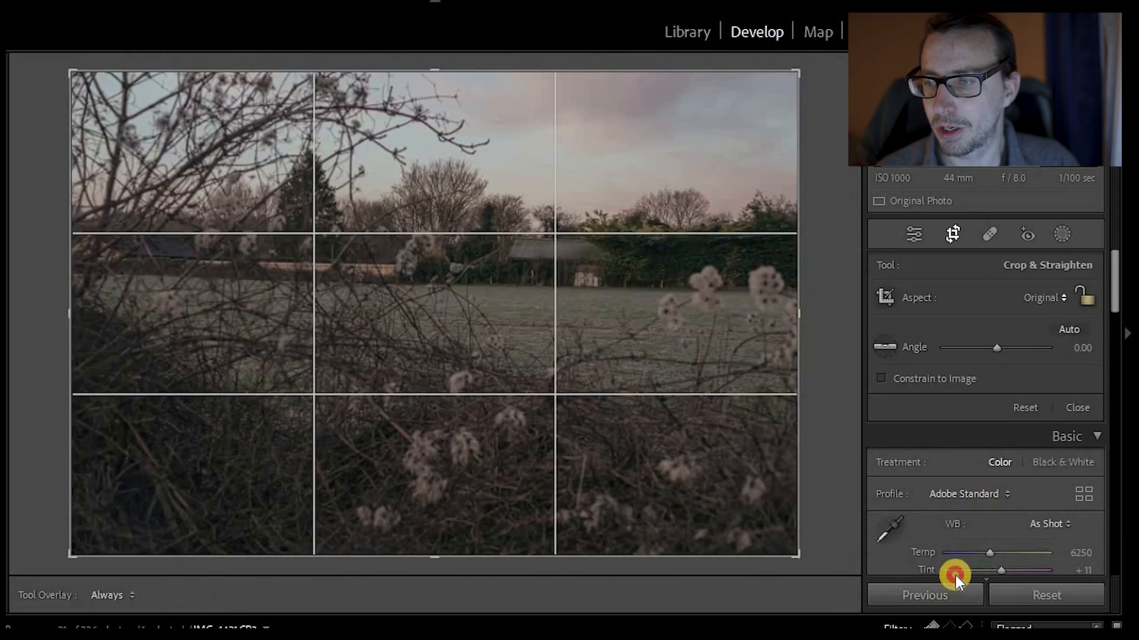
{"action": "left_click", "coordinate": [1050, 301]}
{"action": "key", "text": "Return"}
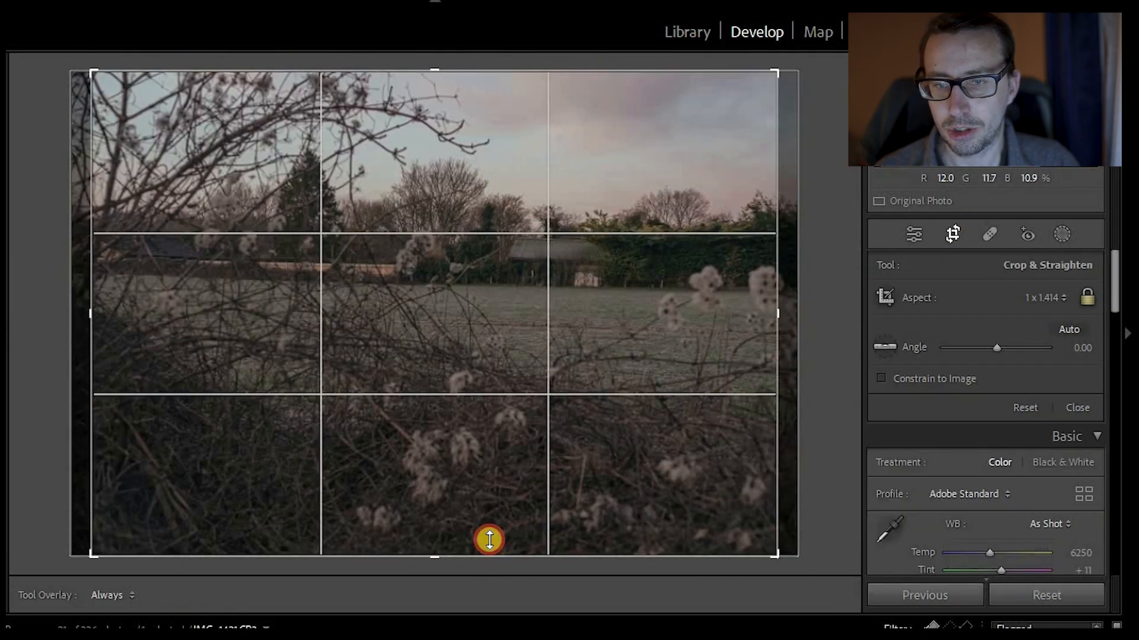
{"action": "left_click_drag", "start_coordinate": [501, 452], "coordinate": [485, 112]}
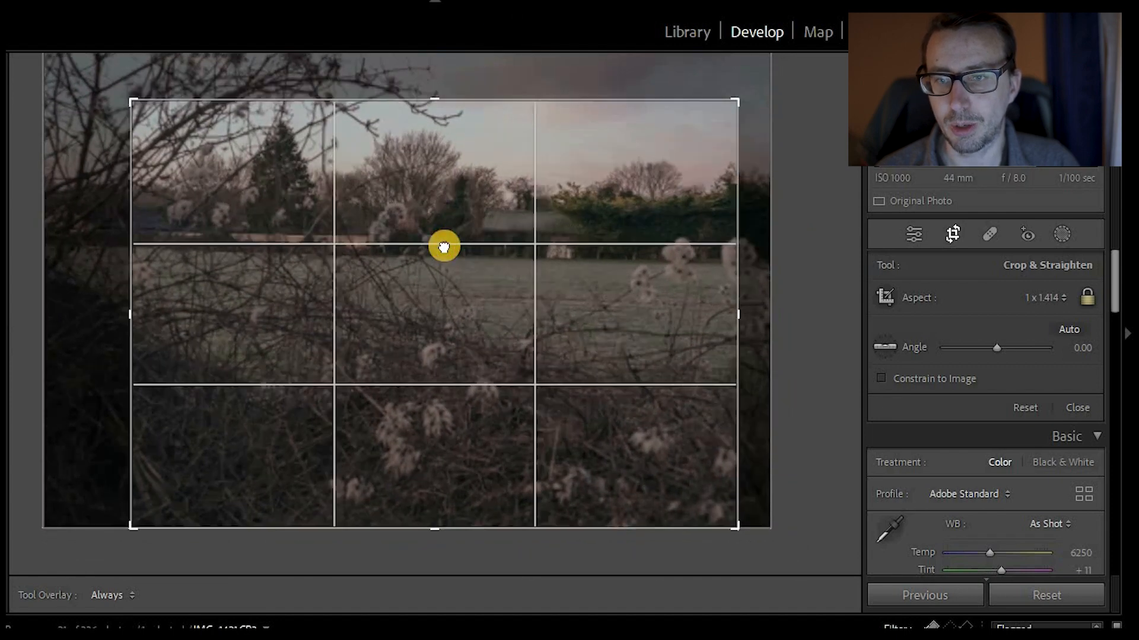
{"action": "left_click_drag", "start_coordinate": [443, 246], "coordinate": [437, 333]}
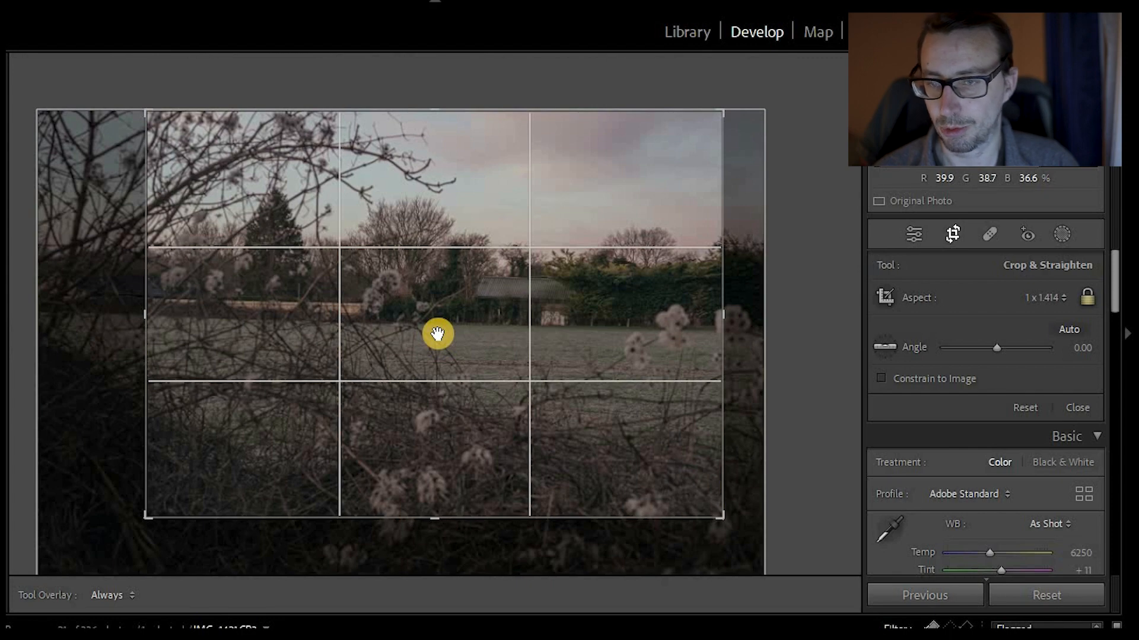
{"action": "key", "text": "Return"}
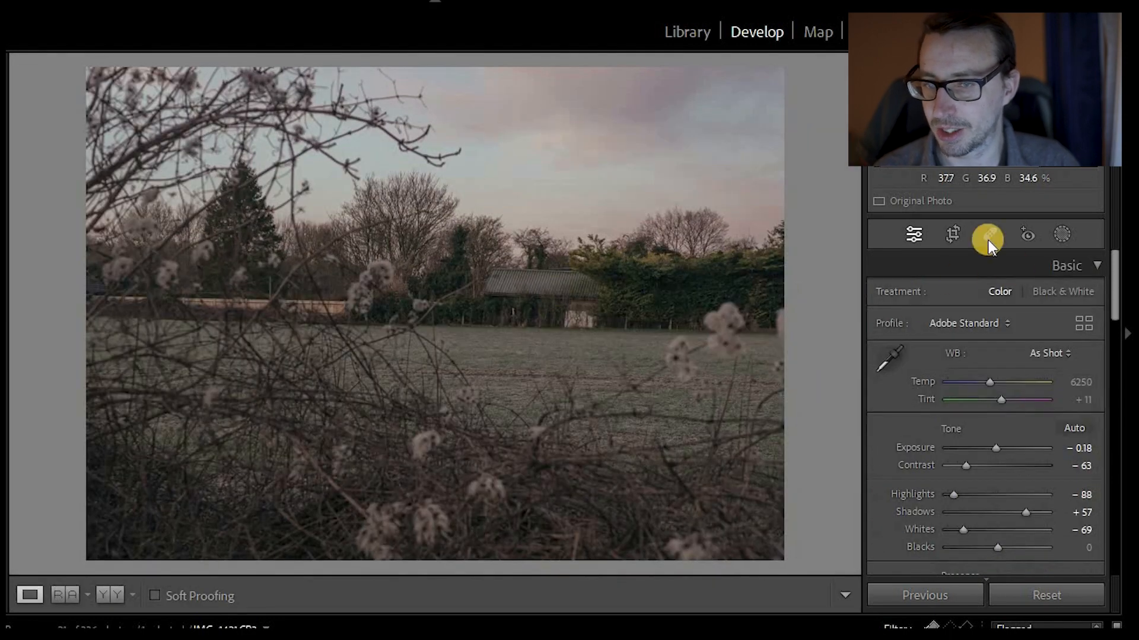
Straighten the cropped photo along the far edge of the field and apply the crop.
{"action": "key", "text": "r"}
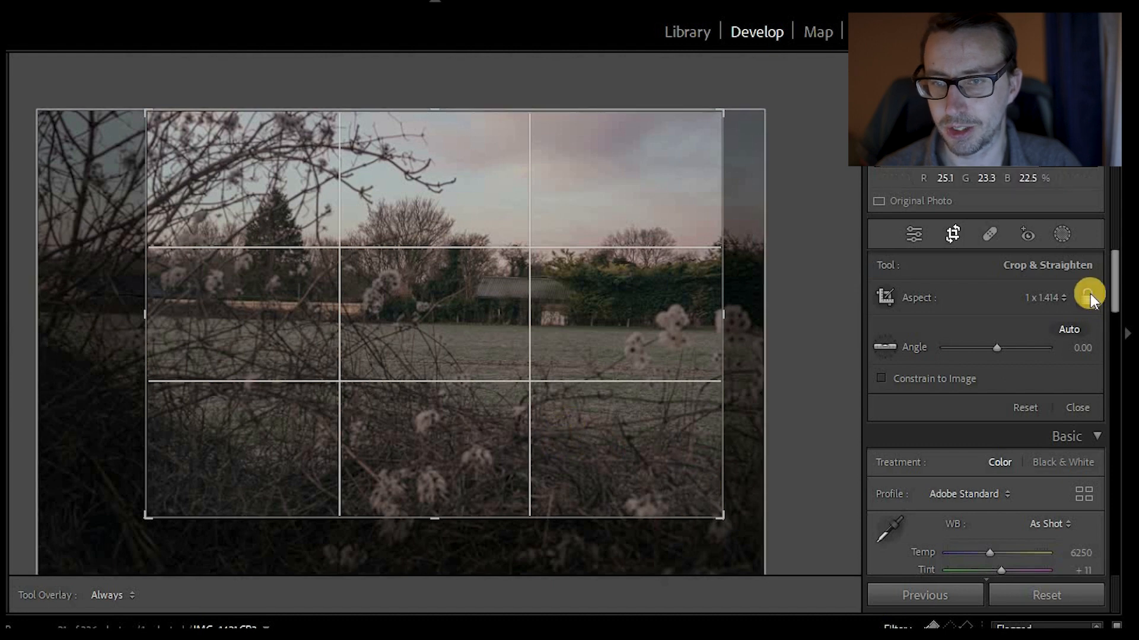
{"action": "left_click", "coordinate": [1069, 329]}
{"action": "left_click", "coordinate": [876, 350]}
{"action": "left_click_drag", "start_coordinate": [445, 322], "coordinate": [710, 327]}
{"action": "key", "text": "Return"}
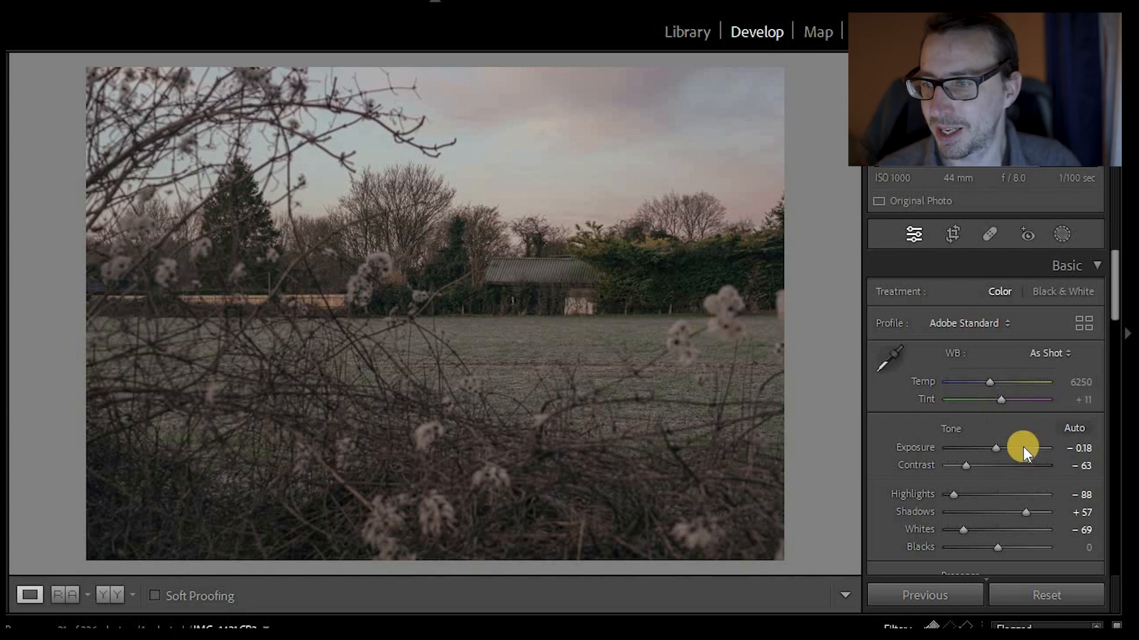
Change the field photo's colour profile from Adobe Standard to one two entries earlier in the profile list.
{"action": "left_click", "coordinate": [967, 323]}
{"action": "key", "text": "Up"}
{"action": "key", "text": "Up"}
{"action": "key", "text": "Return"}
Set Clarity to -65 and Texture to +26 on the field photo.
{"action": "scroll", "coordinate": [1037, 470], "scroll_direction": "down", "scroll_amount": 2}
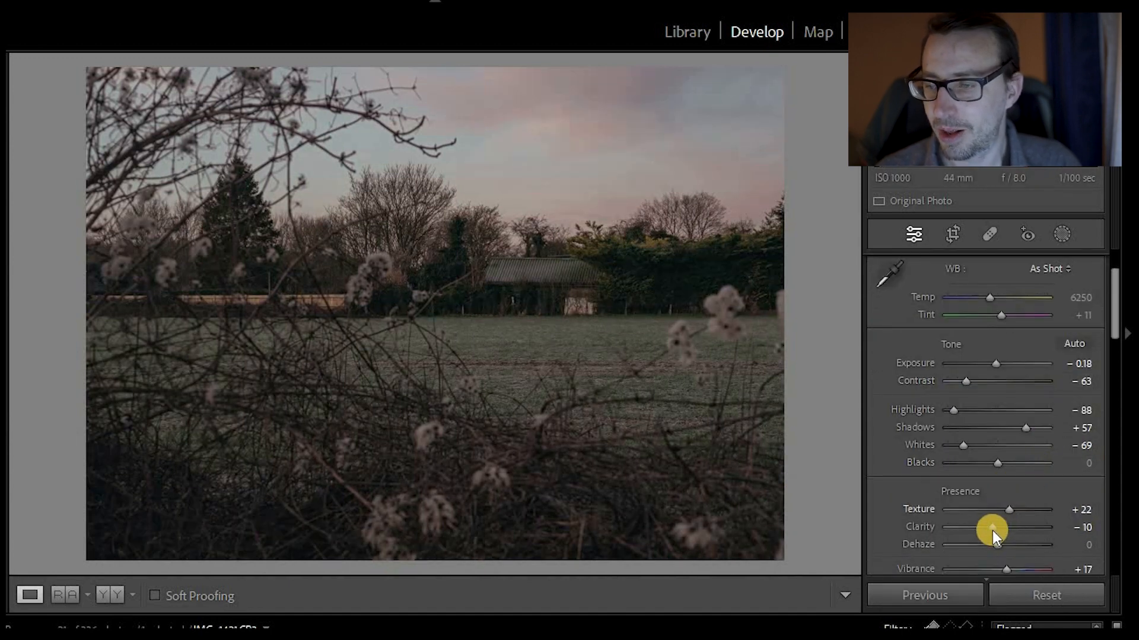
{"action": "left_click", "coordinate": [965, 526]}
{"action": "left_click", "coordinate": [980, 508]}
{"action": "left_click", "coordinate": [1009, 508]}
Adjust the field photo's tone to Highlights -100, Shadows +54 and Exposure +0.09.
{"action": "left_click", "coordinate": [946, 414]}
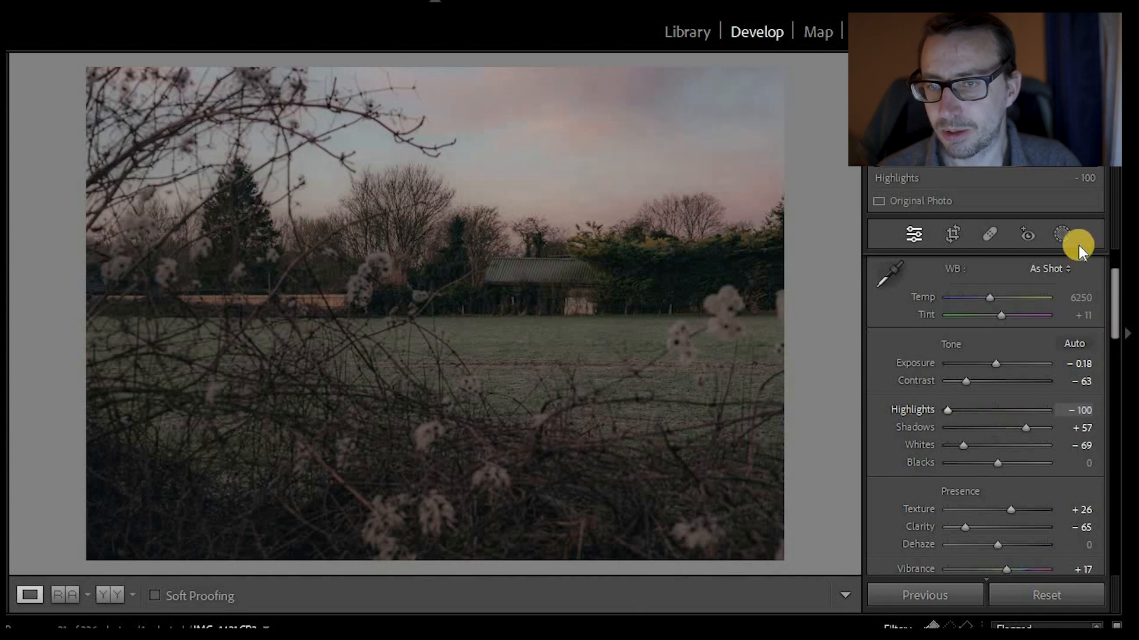
{"action": "mouse_move", "coordinate": [1004, 427]}
{"action": "left_mouse_down"}
{"action": "mouse_move", "coordinate": [1034, 429]}
{"action": "mouse_move", "coordinate": [1020, 433]}
{"action": "left_mouse_up"}
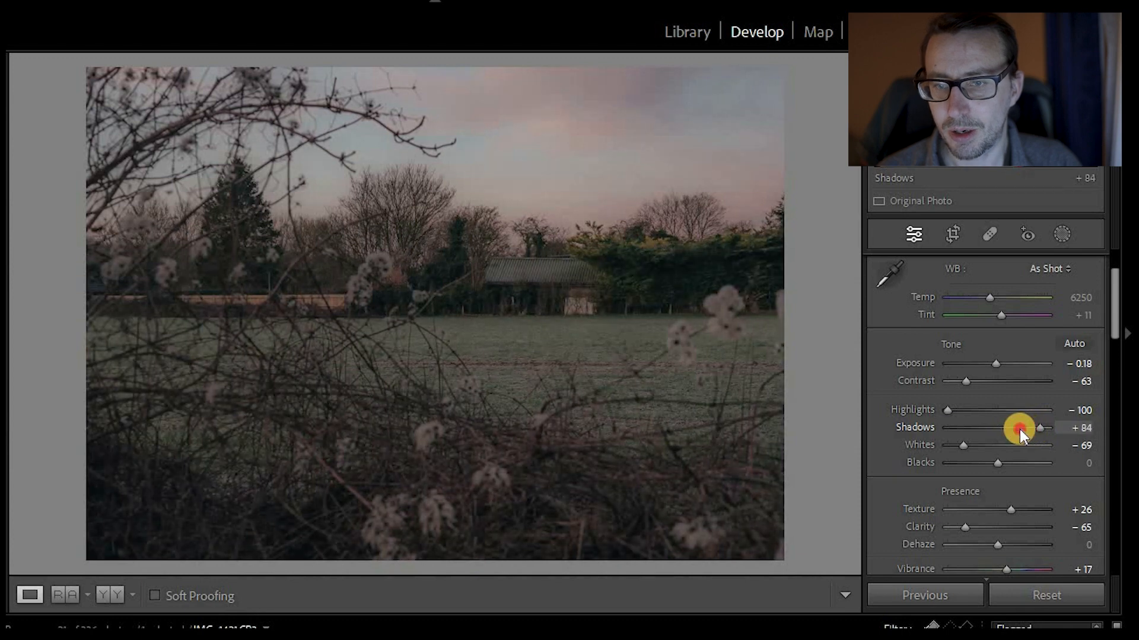
{"action": "left_click", "coordinate": [1022, 428]}
{"action": "left_click_drag", "start_coordinate": [997, 368], "coordinate": [999, 369]}
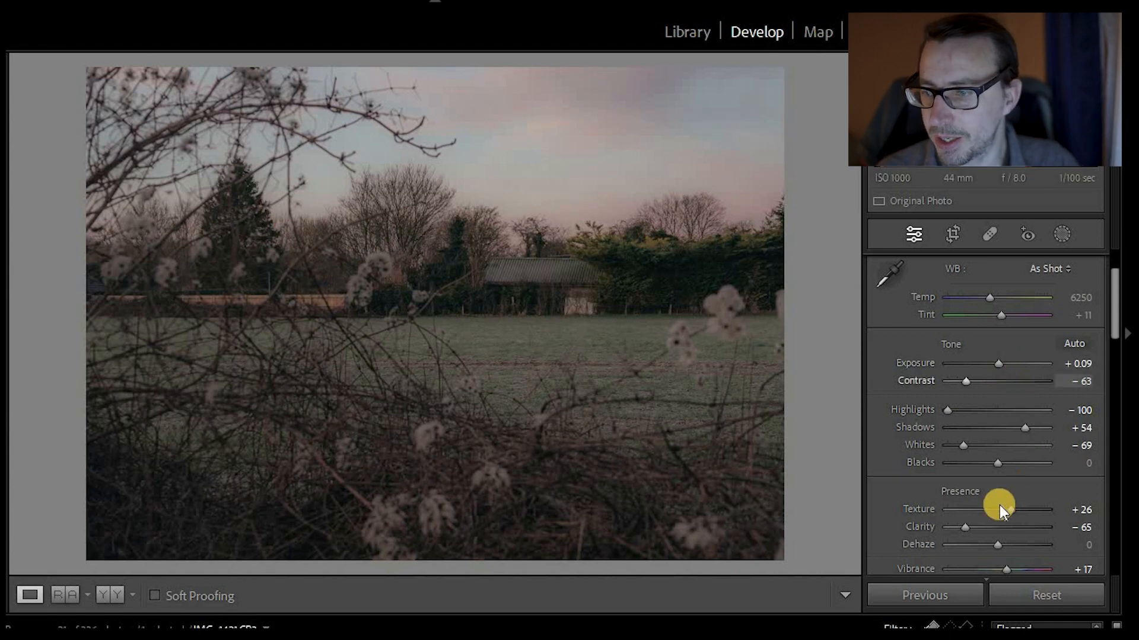
Set Saturation to -18 and the white balance to Temp 5509 and Tint +32, and raise Texture slightly.
{"action": "scroll", "coordinate": [998, 505], "scroll_direction": "down", "scroll_amount": 3}
{"action": "left_click_drag", "start_coordinate": [994, 504], "coordinate": [988, 503]}
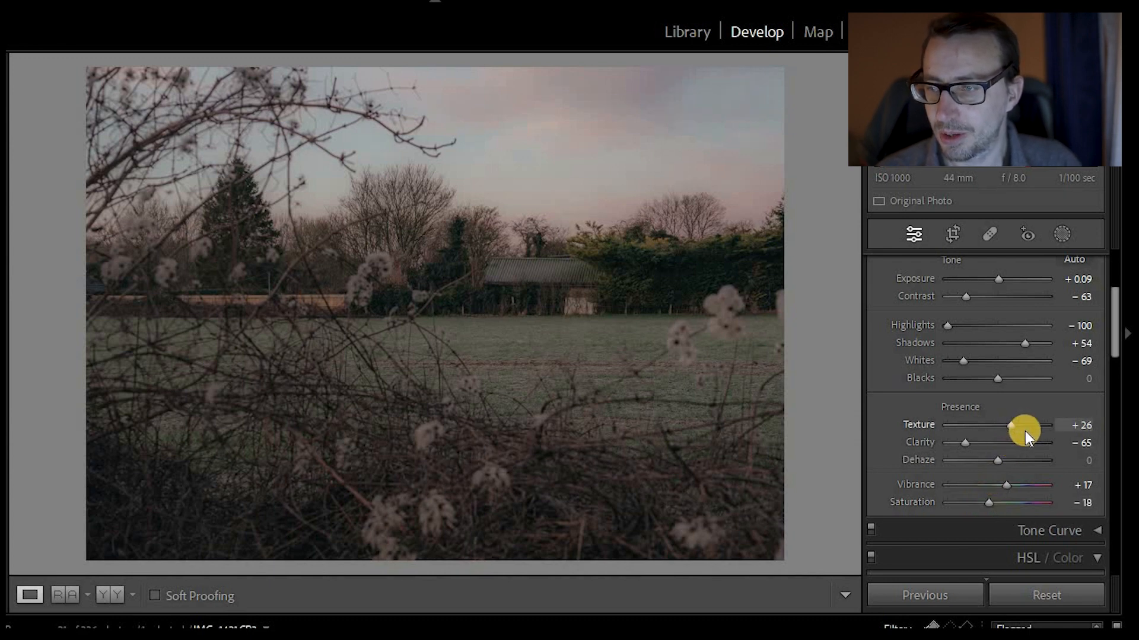
{"action": "scroll", "coordinate": [976, 321], "scroll_direction": "up", "scroll_amount": 2}
{"action": "left_click", "coordinate": [998, 315]}
{"action": "mouse_move", "coordinate": [999, 314]}
{"action": "left_mouse_down"}
{"action": "mouse_move", "coordinate": [1008, 314]}
{"action": "mouse_move", "coordinate": [999, 297]}
{"action": "mouse_move", "coordinate": [983, 298]}
{"action": "left_mouse_up"}
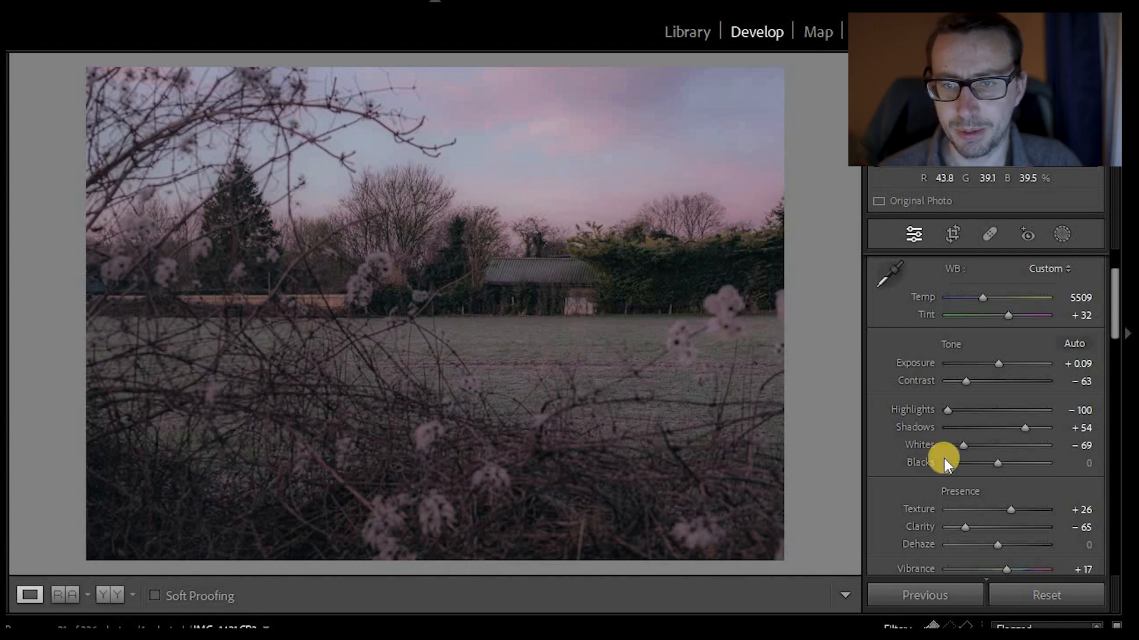
{"action": "mouse_move", "coordinate": [1018, 511]}
{"action": "left_mouse_down"}
{"action": "mouse_move", "coordinate": [1033, 510]}
{"action": "mouse_move", "coordinate": [1022, 511]}
{"action": "left_mouse_up"}
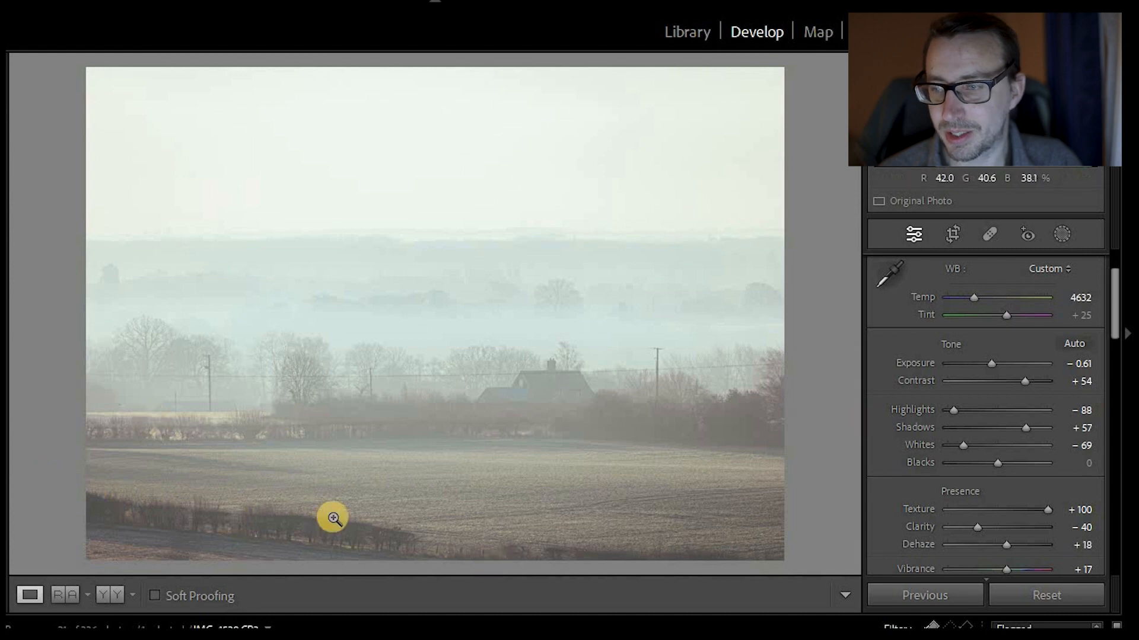
Crop the misty landscape photo tighter around the farmhouse and treeline, keeping the 1 x 1.414 aspect ratio.
{"action": "left_click", "coordinate": [952, 234]}
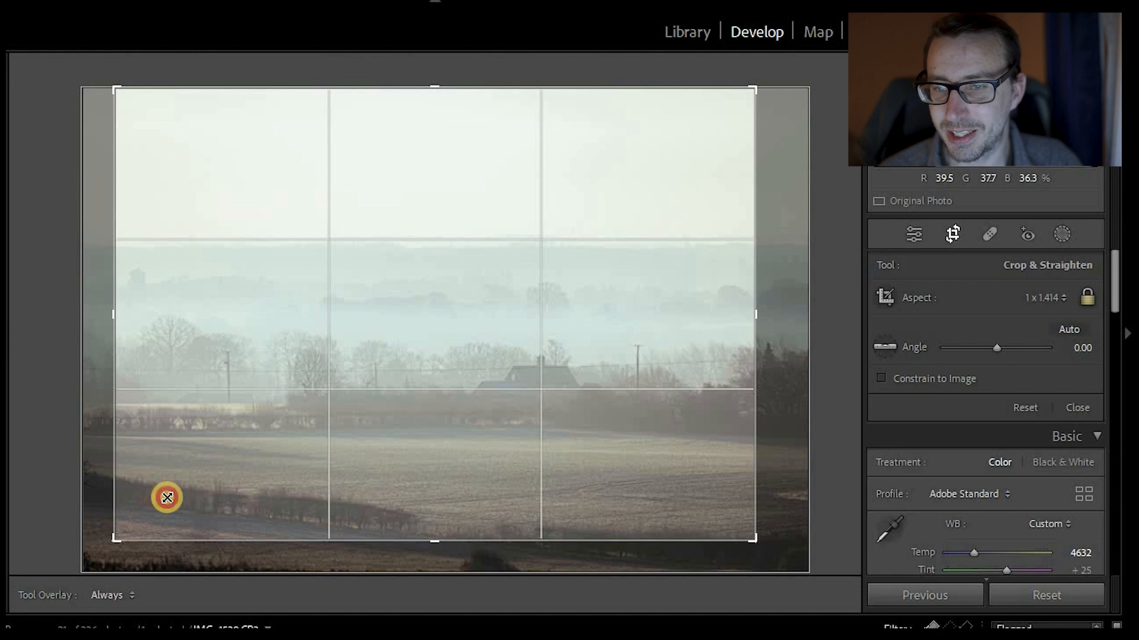
{"action": "left_click_drag", "start_coordinate": [166, 498], "coordinate": [391, 347]}
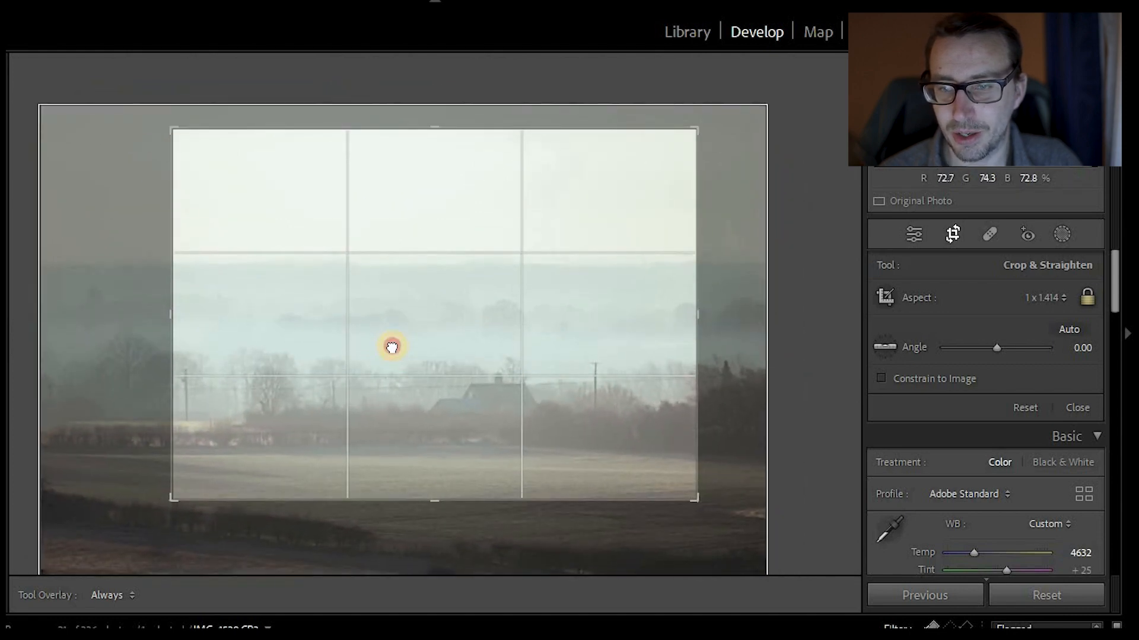
{"action": "left_click_drag", "start_coordinate": [392, 347], "coordinate": [393, 346]}
{"action": "key", "text": "Return"}
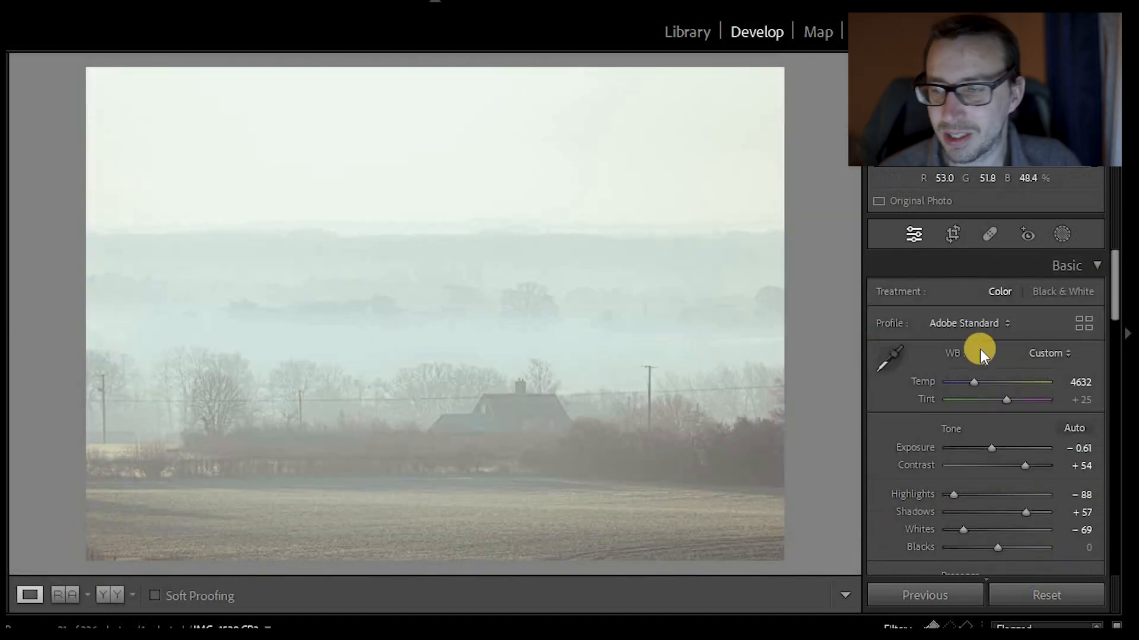
Switch the misty photo's profile to Camera Faithful and set Contrast to +37.
{"action": "left_click", "coordinate": [998, 320]}
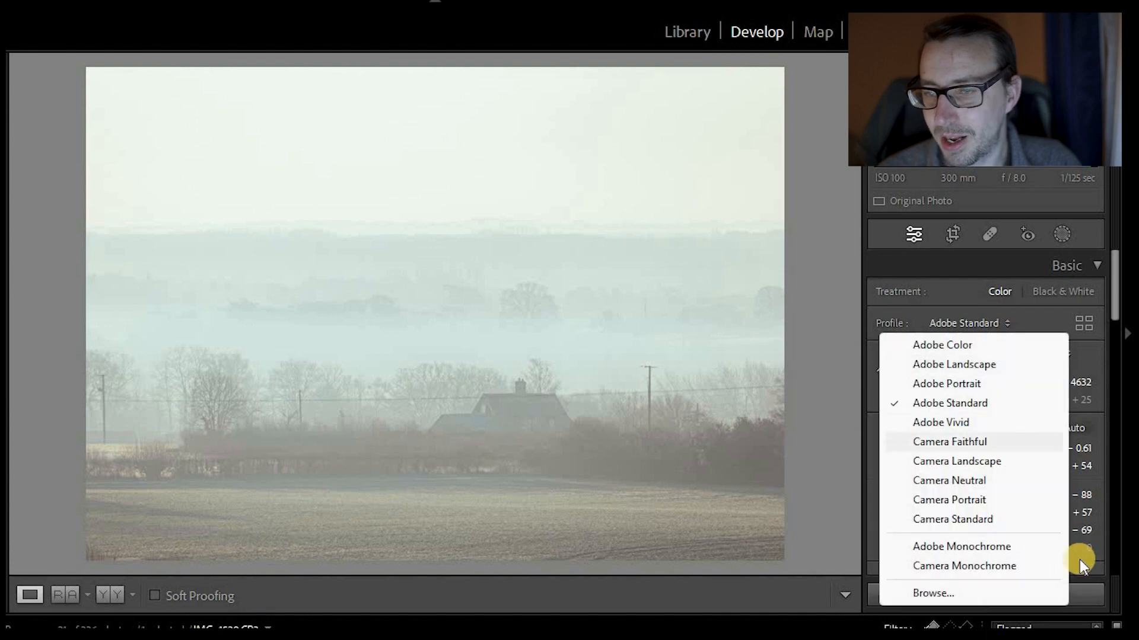
{"action": "left_click", "coordinate": [1023, 443]}
{"action": "left_click_drag", "start_coordinate": [984, 466], "coordinate": [1025, 467]}
{"action": "left_click", "coordinate": [946, 467]}
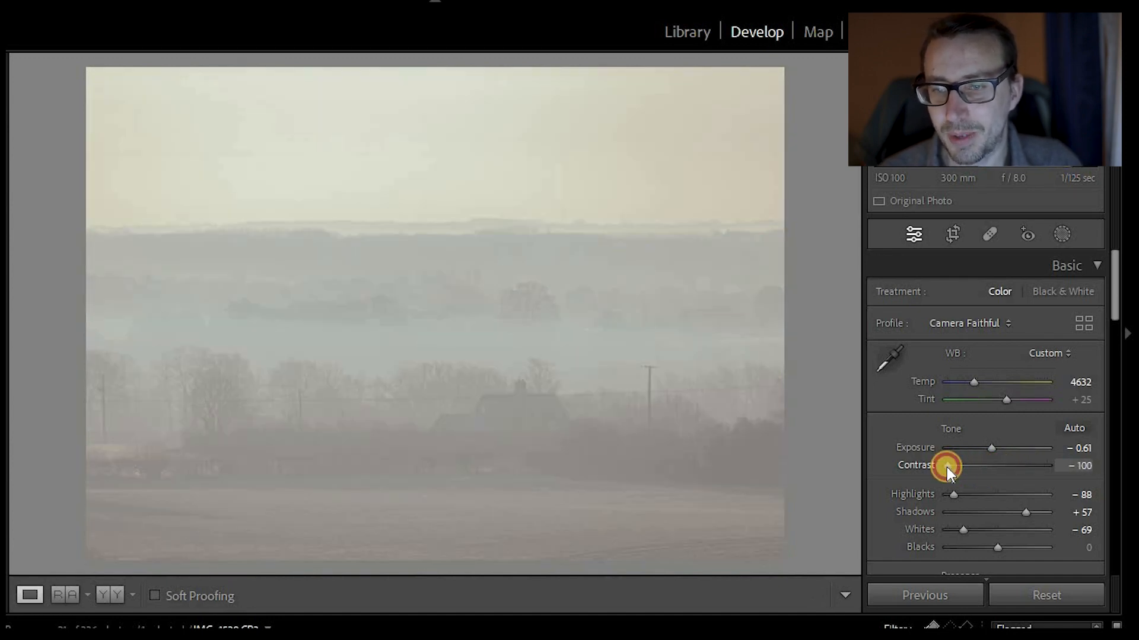
{"action": "left_click", "coordinate": [946, 467]}
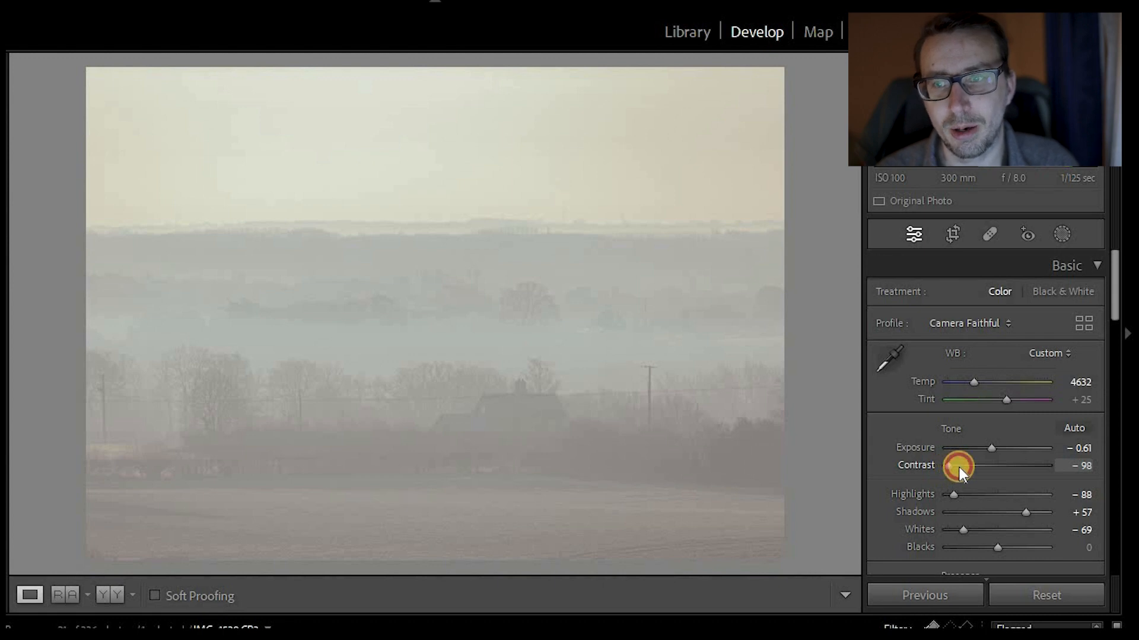
{"action": "left_click_drag", "start_coordinate": [998, 464], "coordinate": [1016, 465]}
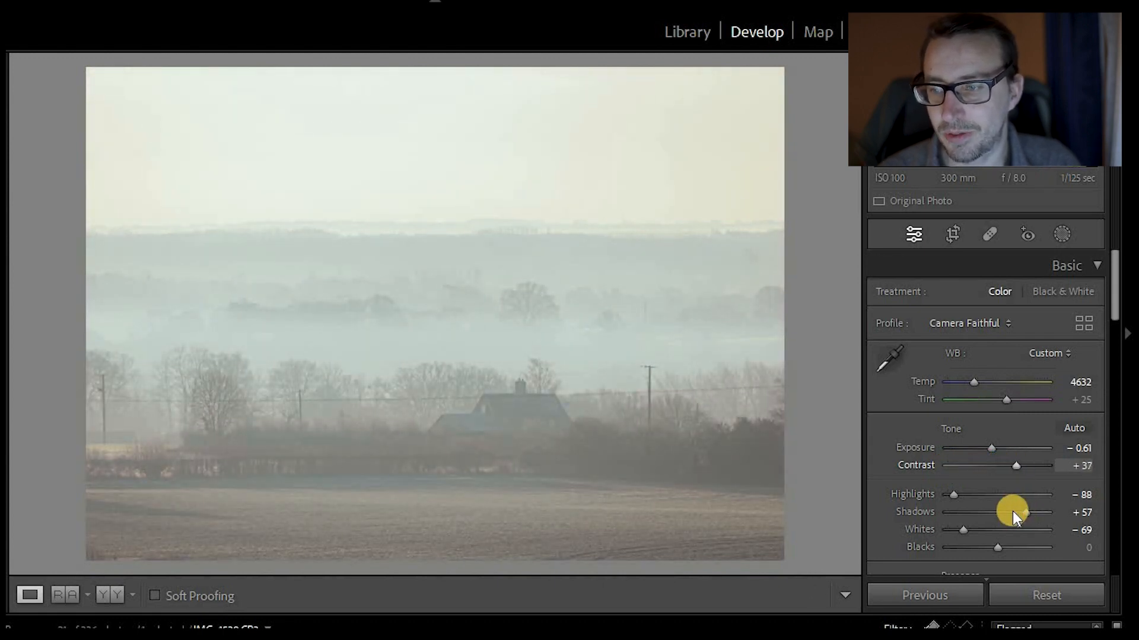
Set Highlights to -100 and Shadows to -38 on the misty photo.
{"action": "left_click_drag", "start_coordinate": [952, 496], "coordinate": [938, 496]}
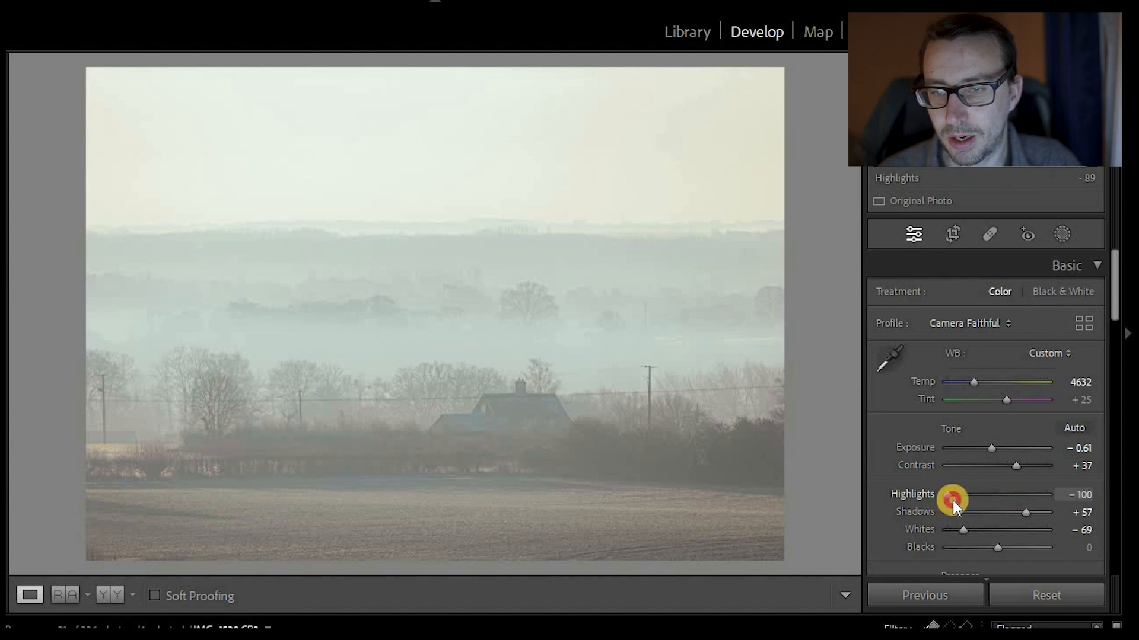
{"action": "left_click", "coordinate": [1009, 513]}
{"action": "left_click_drag", "start_coordinate": [1000, 514], "coordinate": [973, 512]}
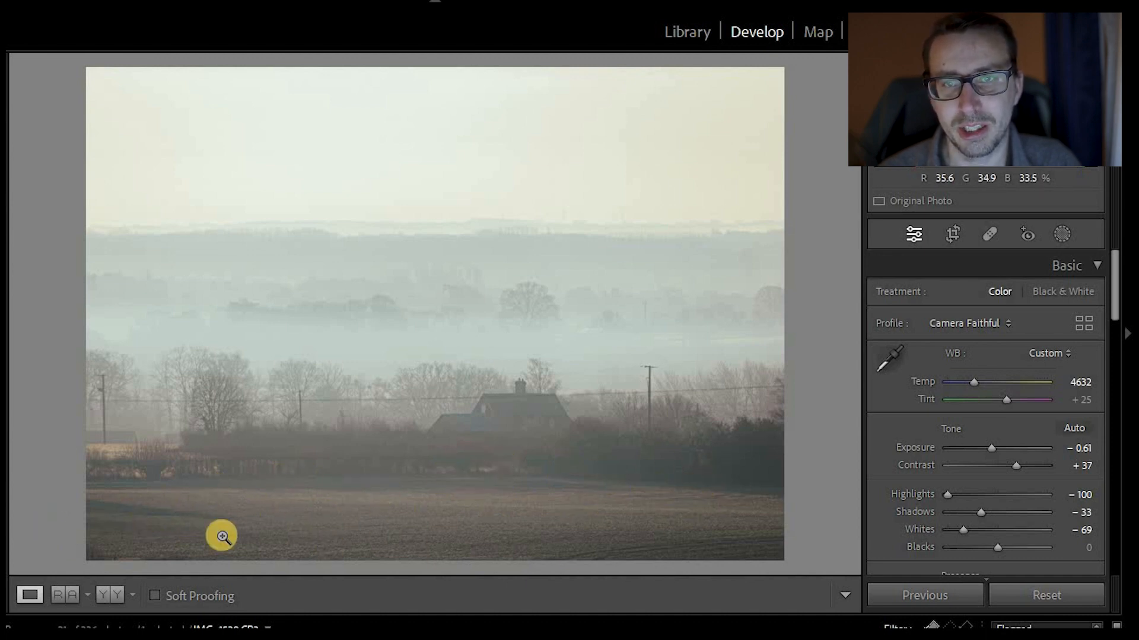
{"action": "left_click_drag", "start_coordinate": [978, 512], "coordinate": [975, 514]}
Try different Dehaze strengths on the misty photo and settle at about +26.
{"action": "left_click_drag", "start_coordinate": [1113, 334], "coordinate": [1114, 368]}
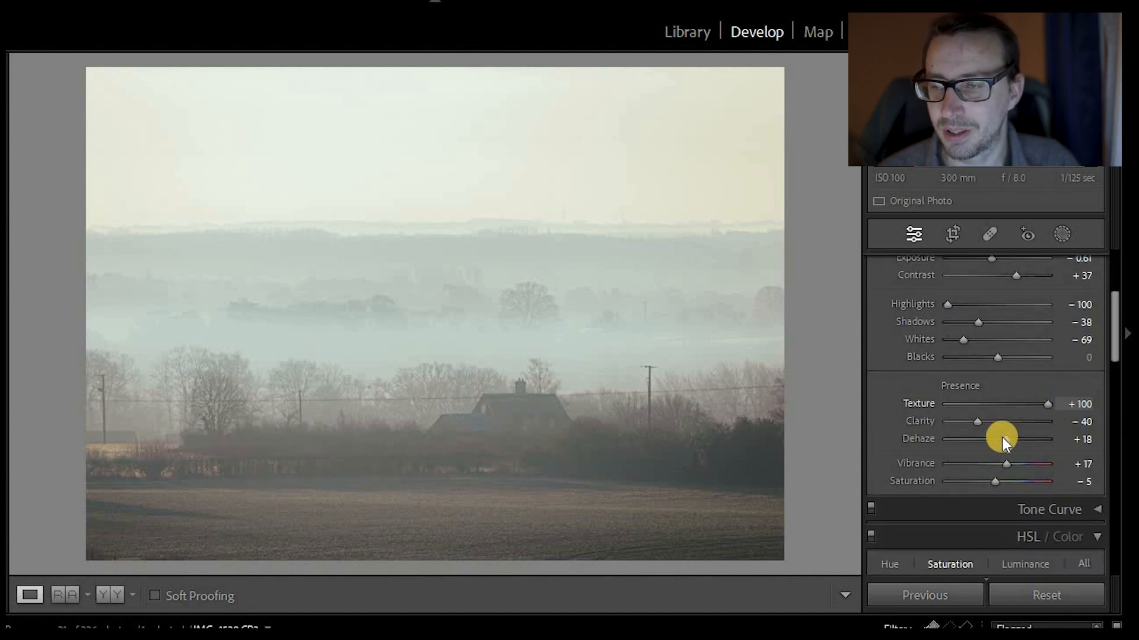
{"action": "left_click_drag", "start_coordinate": [1001, 436], "coordinate": [1005, 437]}
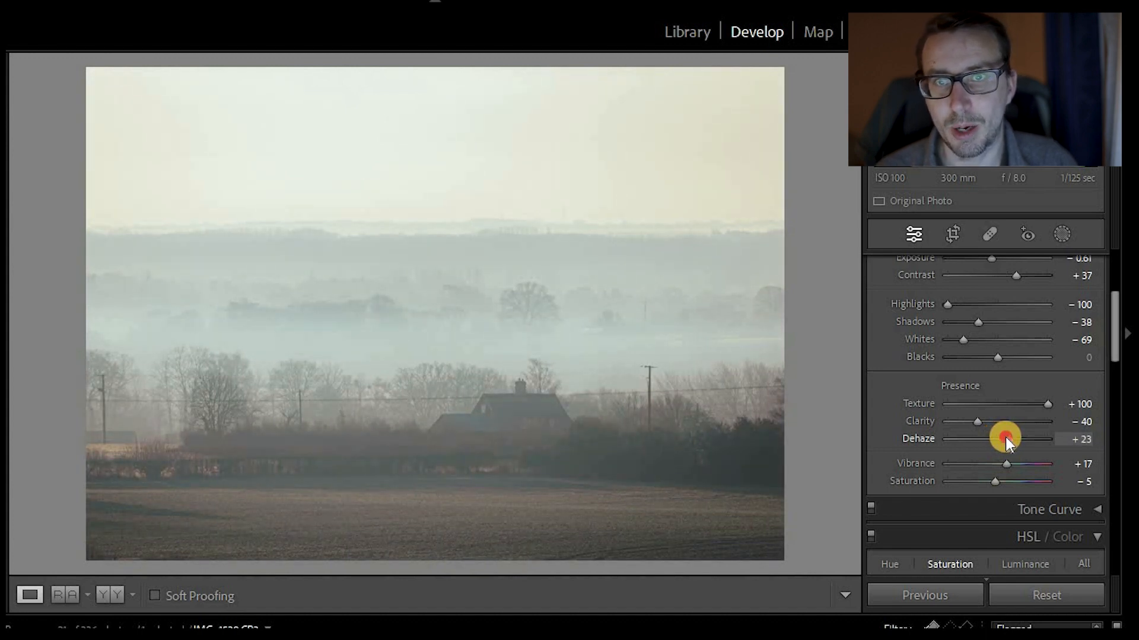
{"action": "left_click_drag", "start_coordinate": [1012, 436], "coordinate": [1013, 436]}
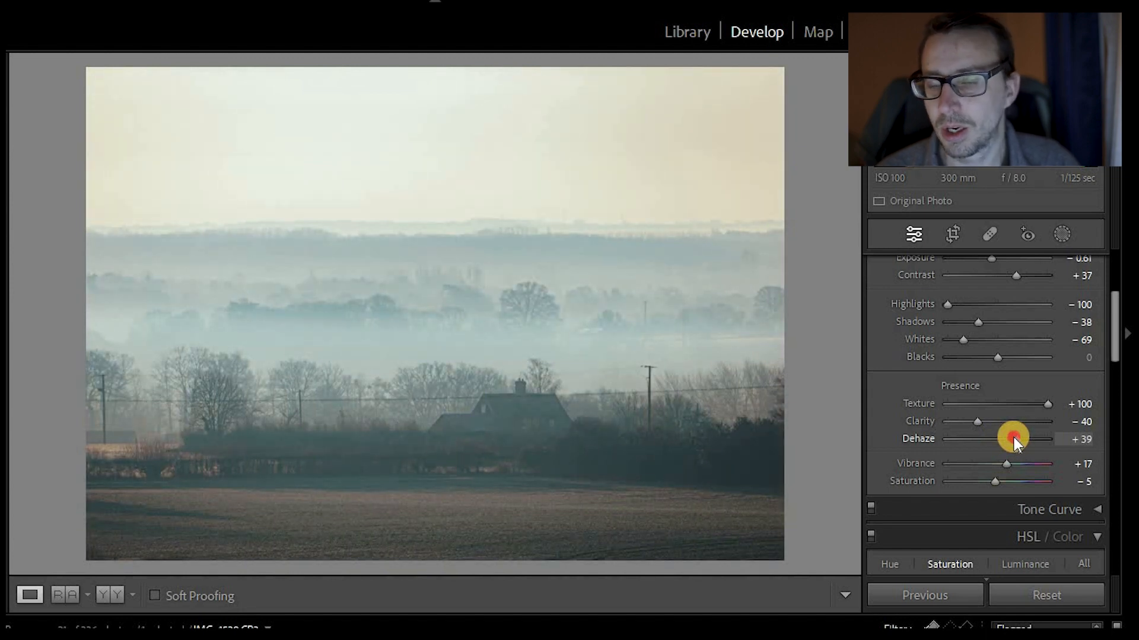
{"action": "left_click_drag", "start_coordinate": [1005, 436], "coordinate": [1011, 440]}
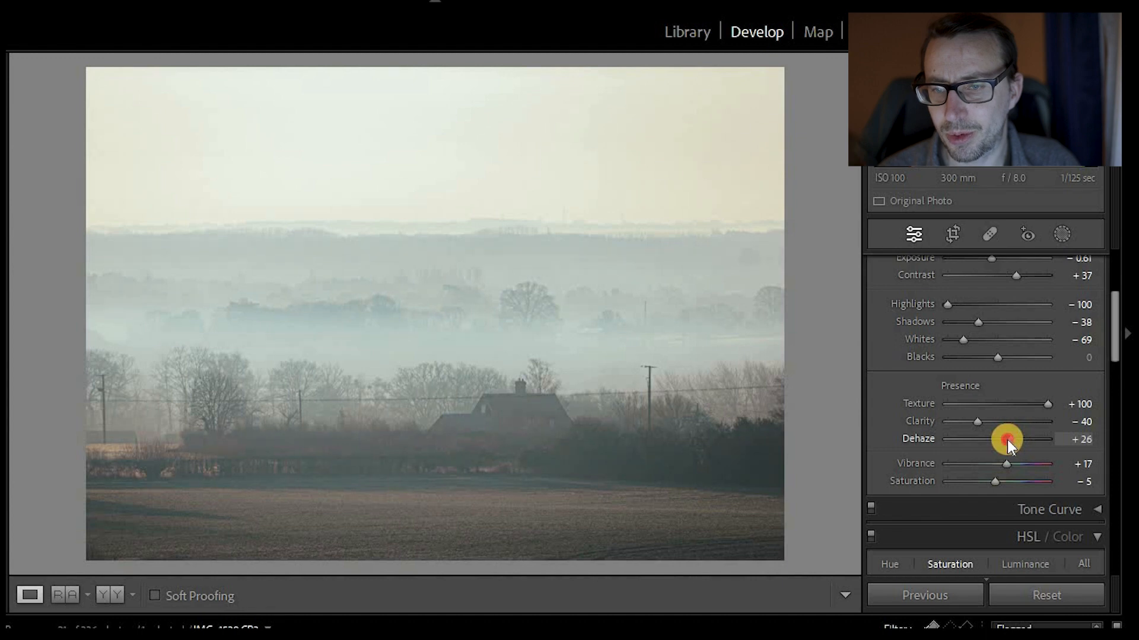
{"action": "left_click_drag", "start_coordinate": [1007, 440], "coordinate": [1005, 439]}
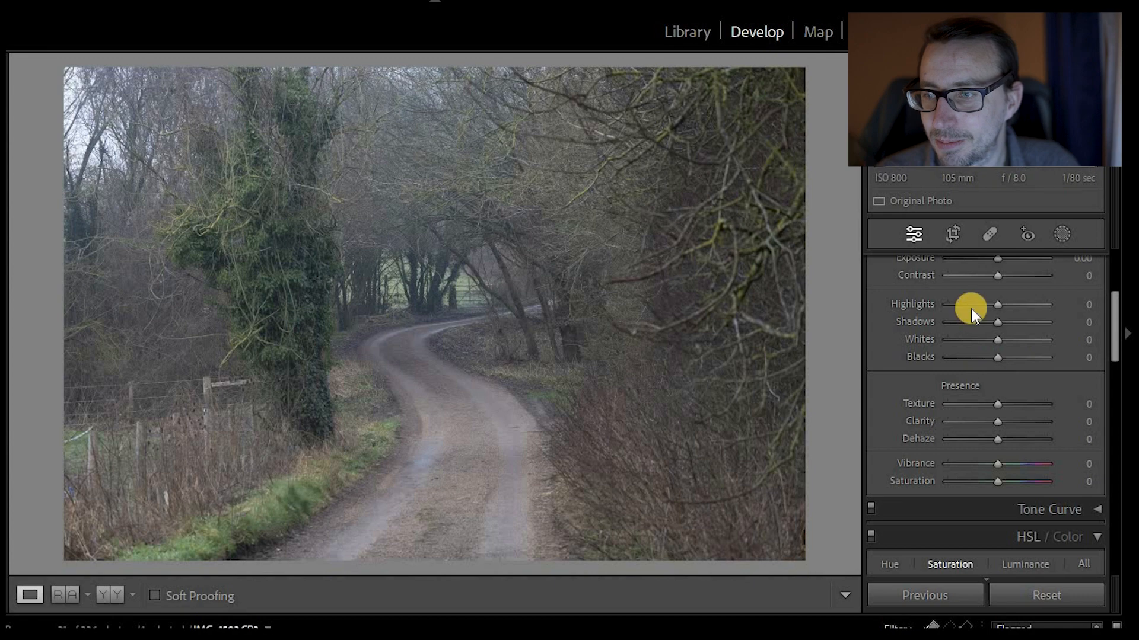
Crop the woodland lane photo to a tighter 1 x 1.414 frame centred on the winding track.
{"action": "scroll", "coordinate": [1032, 311], "scroll_direction": "up", "scroll_amount": 3}
{"action": "key", "text": "r"}
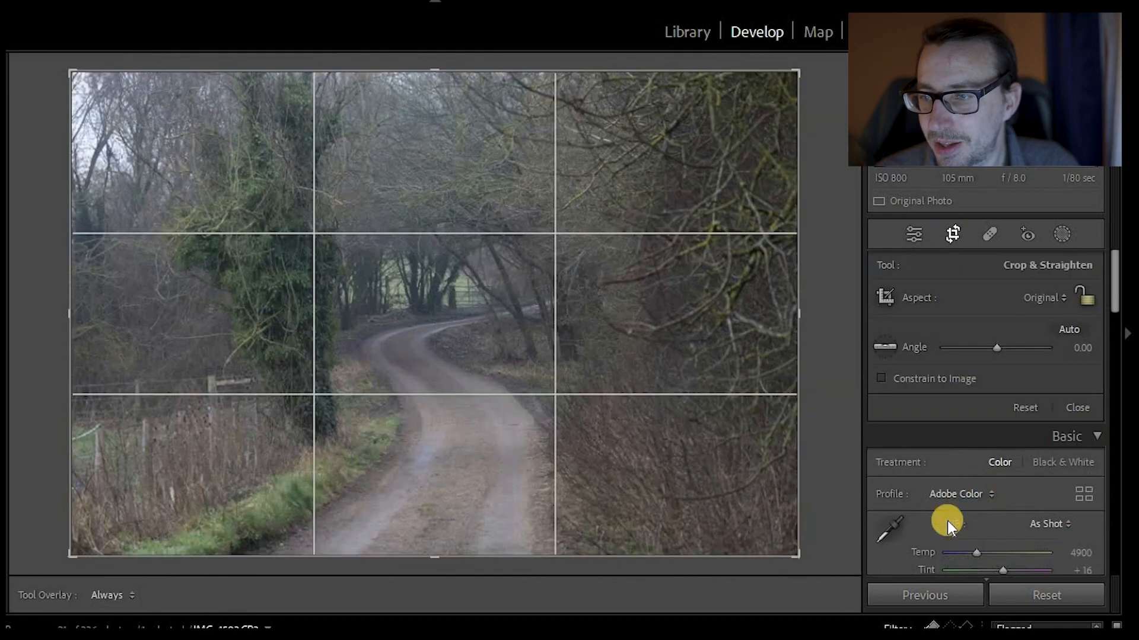
{"action": "left_click", "coordinate": [1045, 298]}
{"action": "left_click", "coordinate": [955, 582]}
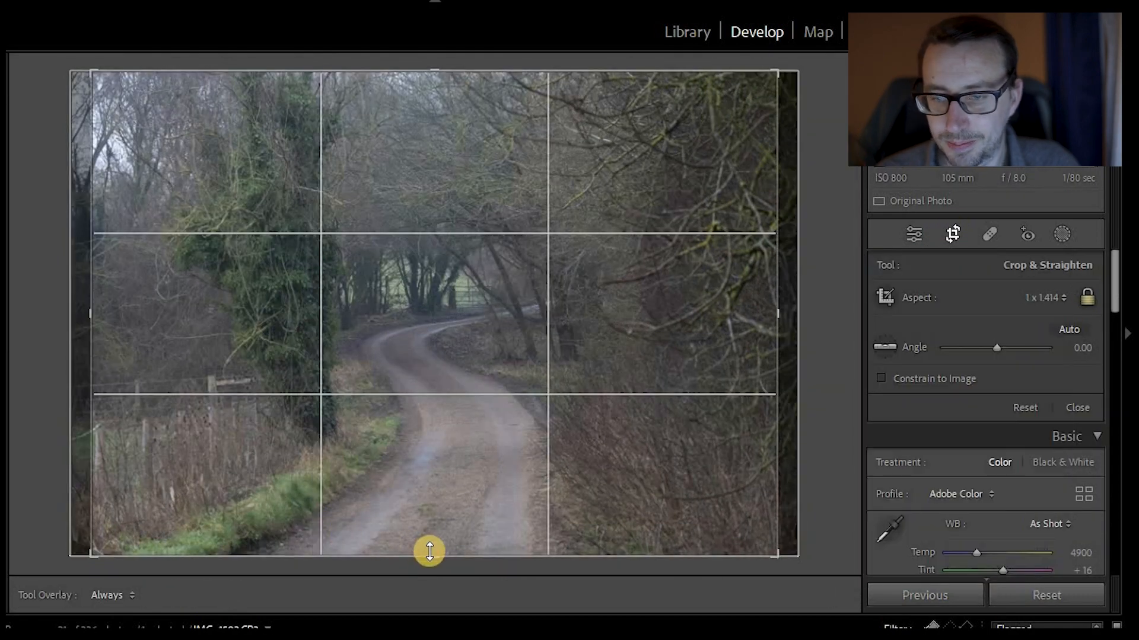
{"action": "left_click_drag", "start_coordinate": [429, 539], "coordinate": [509, 354]}
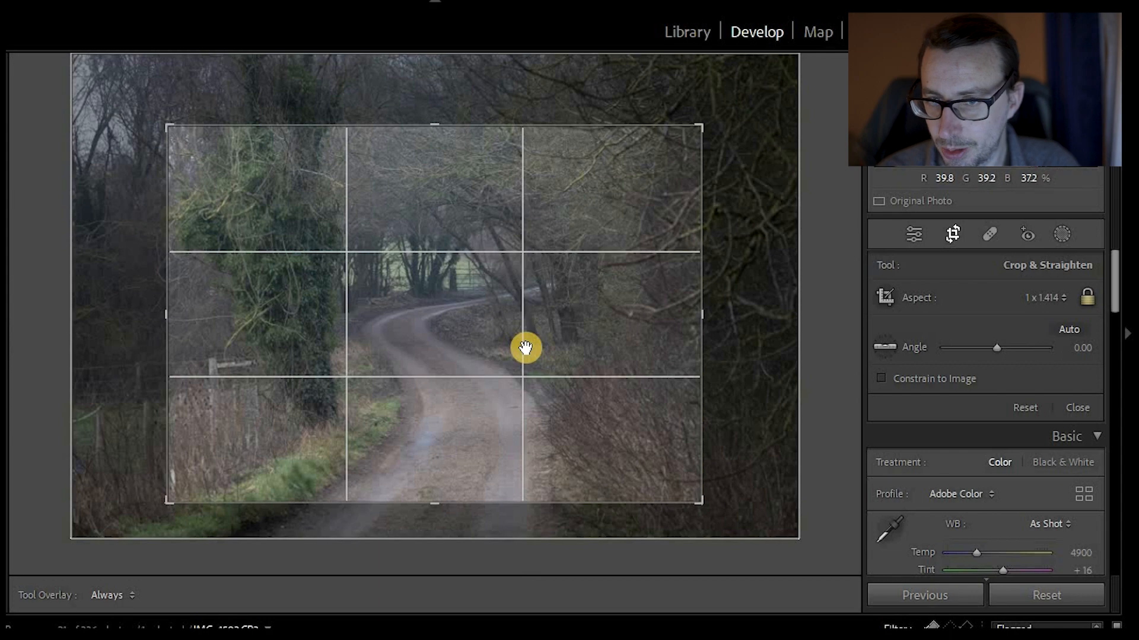
{"action": "key", "text": "Return"}
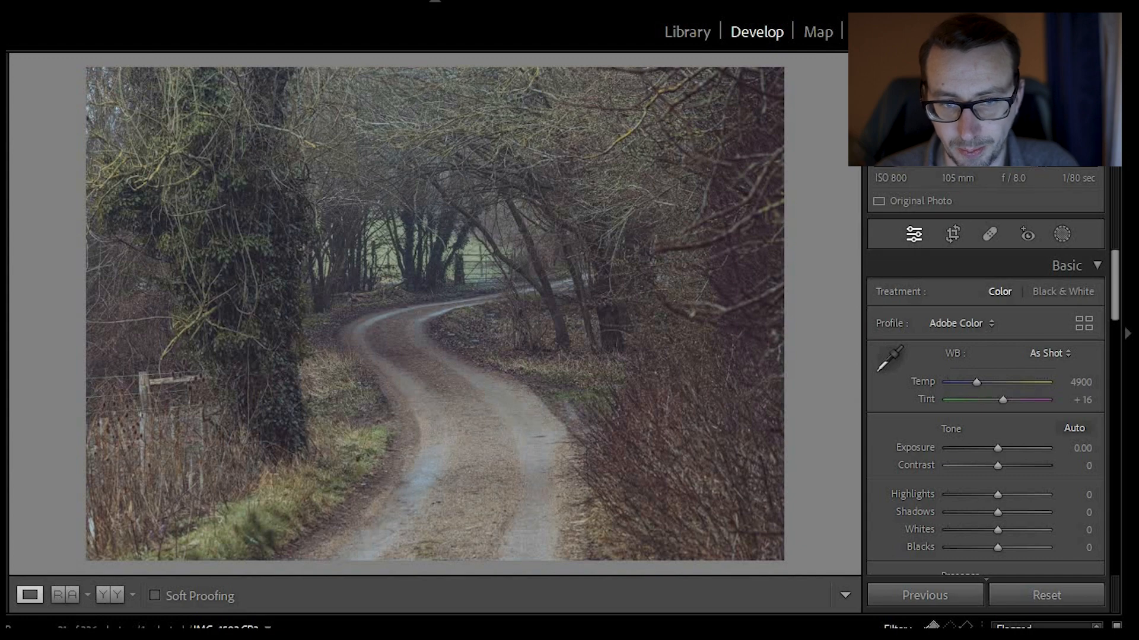
Change the woodland lane photo's colour profile to Camera Faithful.
{"action": "left_click", "coordinate": [991, 323]}
{"action": "left_click", "coordinate": [1000, 435]}
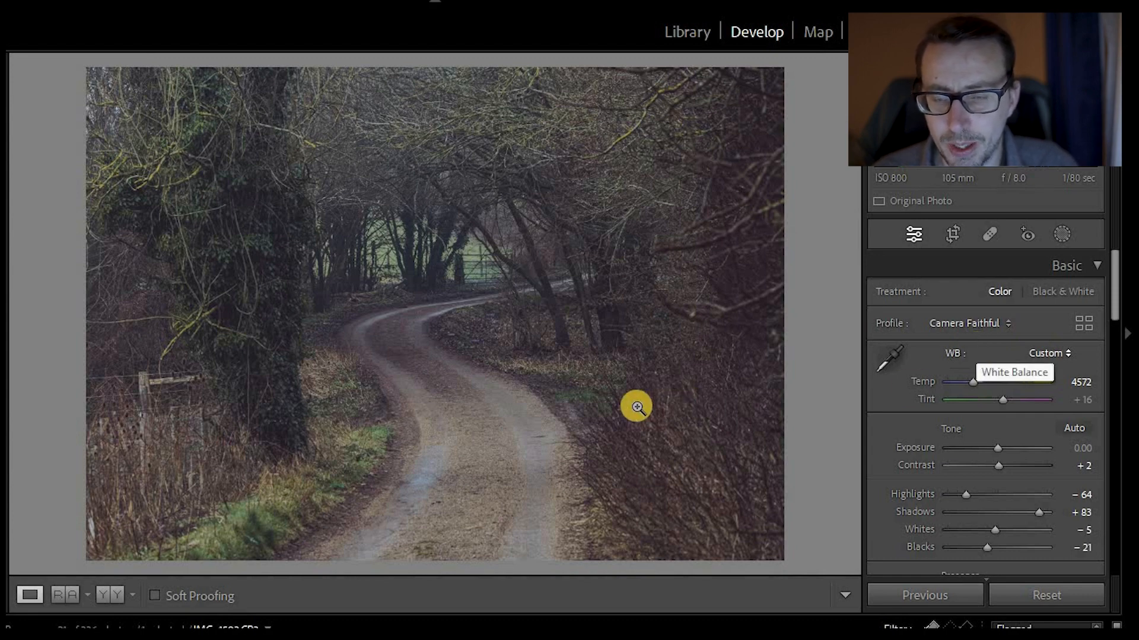
Soften the woodland lane photo by setting Contrast to -40, Clarity to -68 and Texture to -14.
{"action": "mouse_move", "coordinate": [1002, 462]}
{"action": "left_mouse_down"}
{"action": "mouse_move", "coordinate": [1030, 461]}
{"action": "mouse_move", "coordinate": [980, 460]}
{"action": "left_mouse_up"}
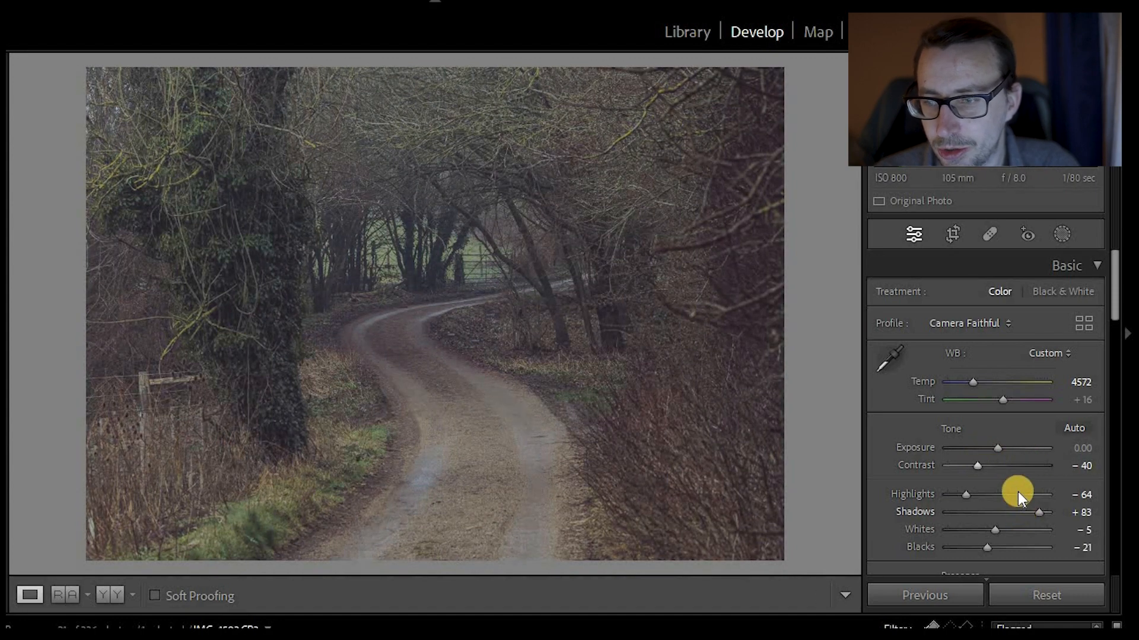
{"action": "scroll", "coordinate": [993, 453], "scroll_direction": "down", "scroll_amount": 5}
{"action": "mouse_move", "coordinate": [976, 444]}
{"action": "left_mouse_down"}
{"action": "mouse_move", "coordinate": [959, 442]}
{"action": "mouse_move", "coordinate": [976, 439]}
{"action": "left_mouse_up"}
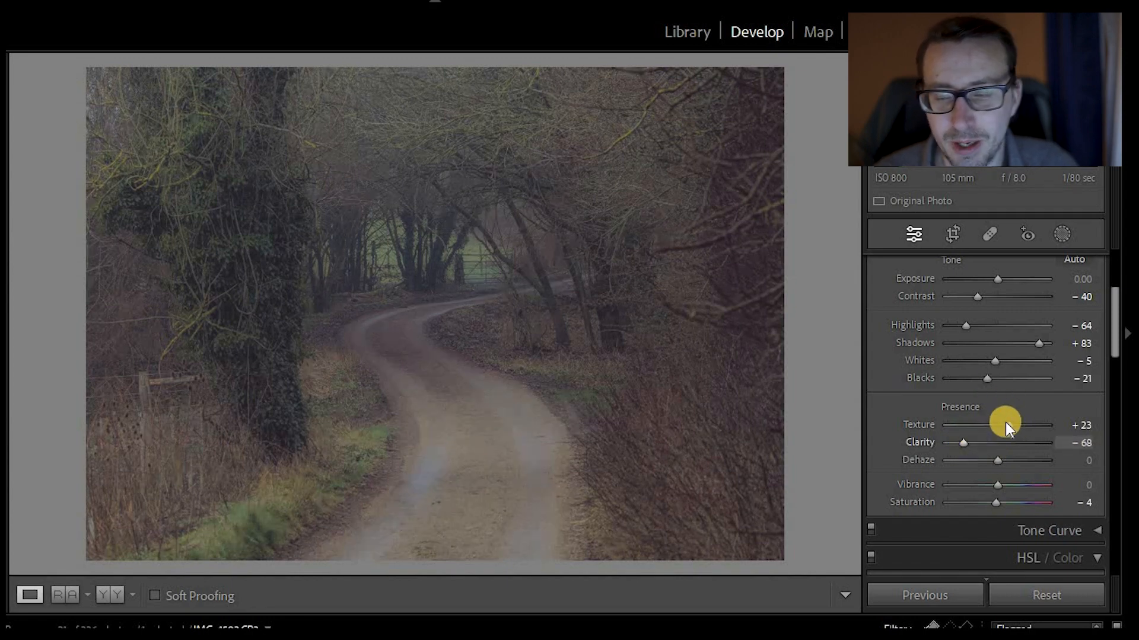
{"action": "left_click_drag", "start_coordinate": [998, 425], "coordinate": [986, 424]}
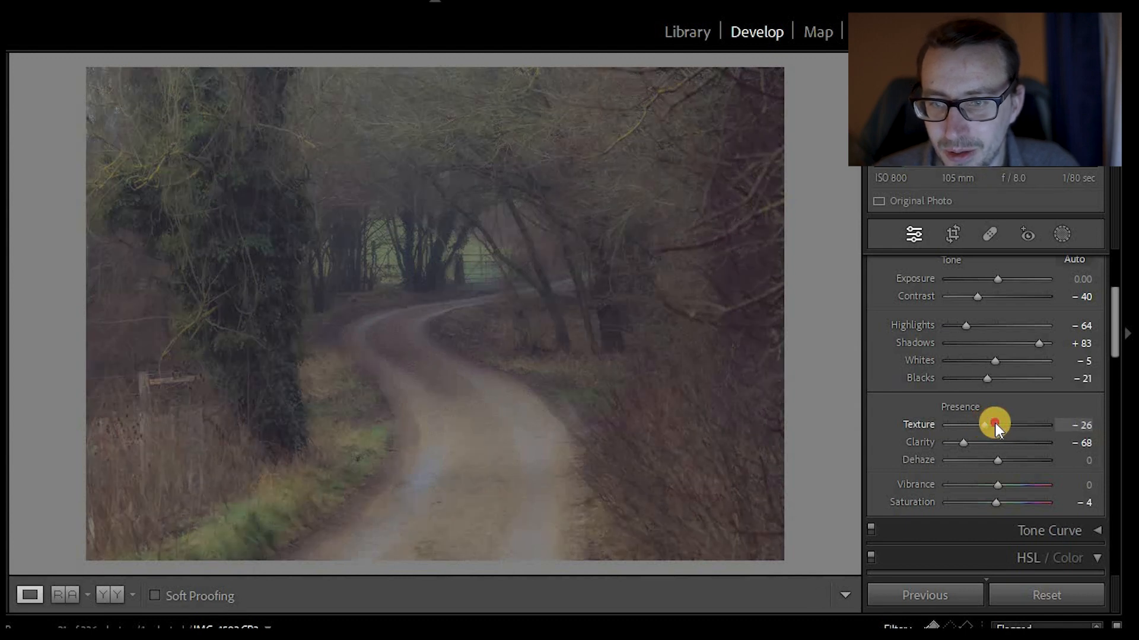
{"action": "left_click_drag", "start_coordinate": [992, 422], "coordinate": [994, 423]}
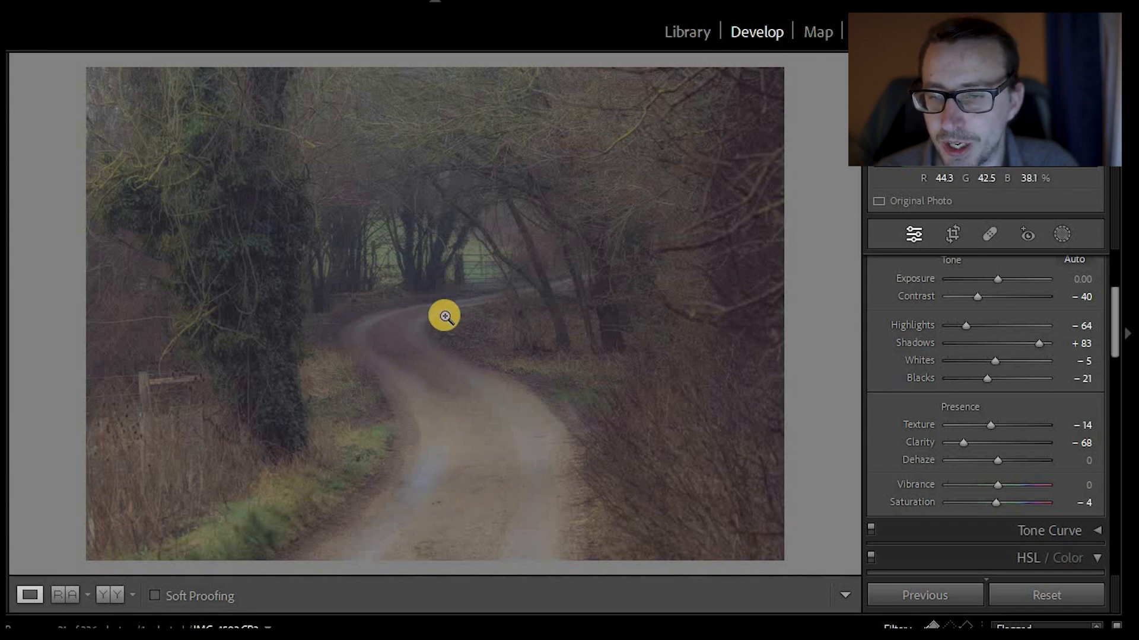
Darken the woodland lane photo with Exposure at -0.35 and Highlights at -95.
{"action": "scroll", "coordinate": [995, 365], "scroll_direction": "up", "scroll_amount": 2}
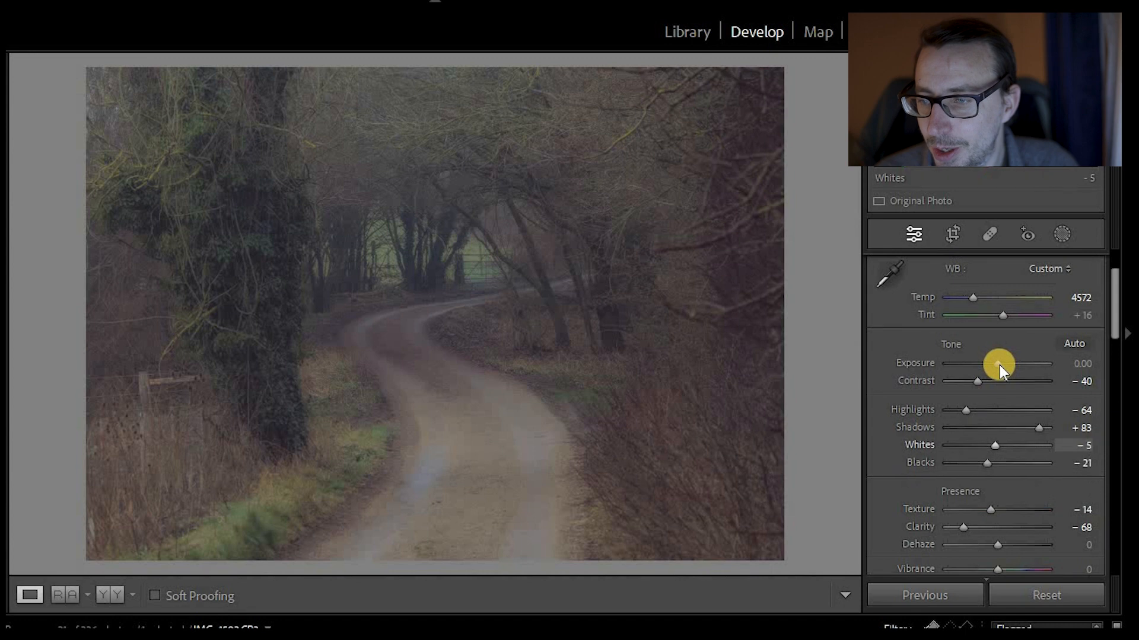
{"action": "left_click_drag", "start_coordinate": [999, 364], "coordinate": [994, 365]}
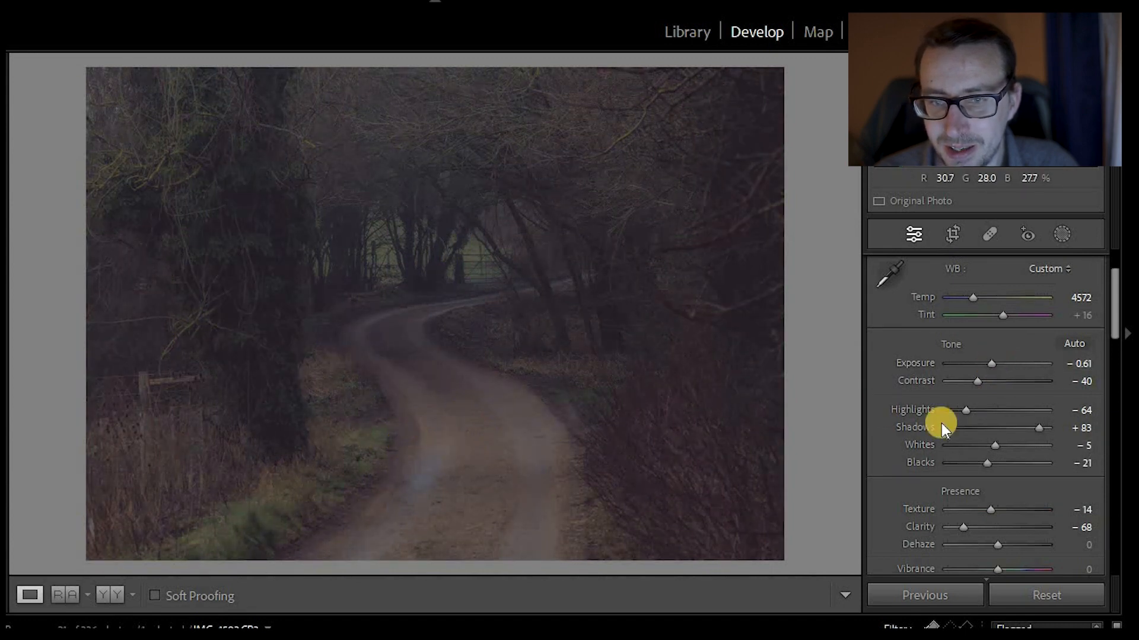
{"action": "left_click", "coordinate": [1039, 428]}
{"action": "left_click_drag", "start_coordinate": [963, 410], "coordinate": [948, 410]}
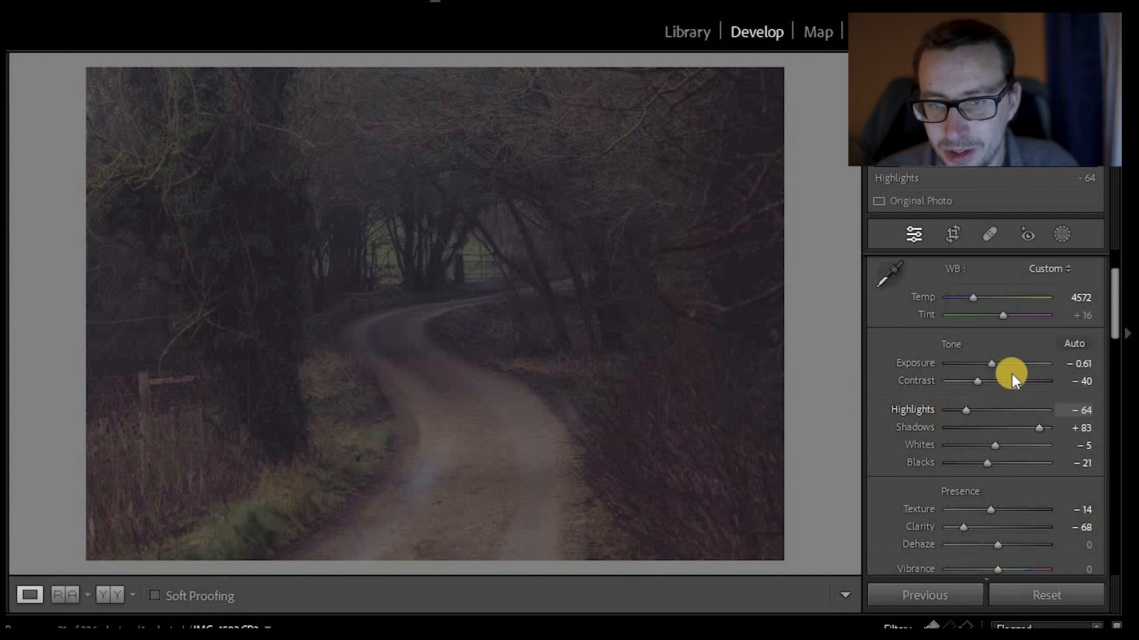
{"action": "left_click_drag", "start_coordinate": [992, 366], "coordinate": [995, 366]}
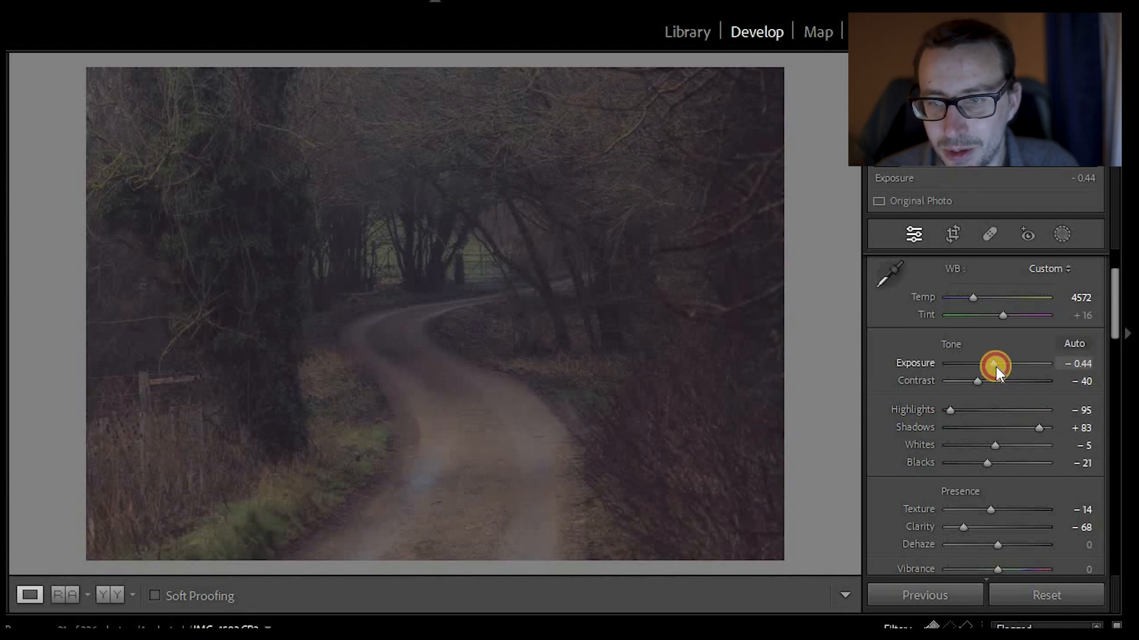
Try different Shadows strengths on the woodland lane photo and settle at +26.
{"action": "mouse_move", "coordinate": [1041, 429]}
{"action": "left_mouse_down"}
{"action": "mouse_move", "coordinate": [948, 418]}
{"action": "mouse_move", "coordinate": [1042, 419]}
{"action": "mouse_move", "coordinate": [1032, 436]}
{"action": "left_mouse_up"}
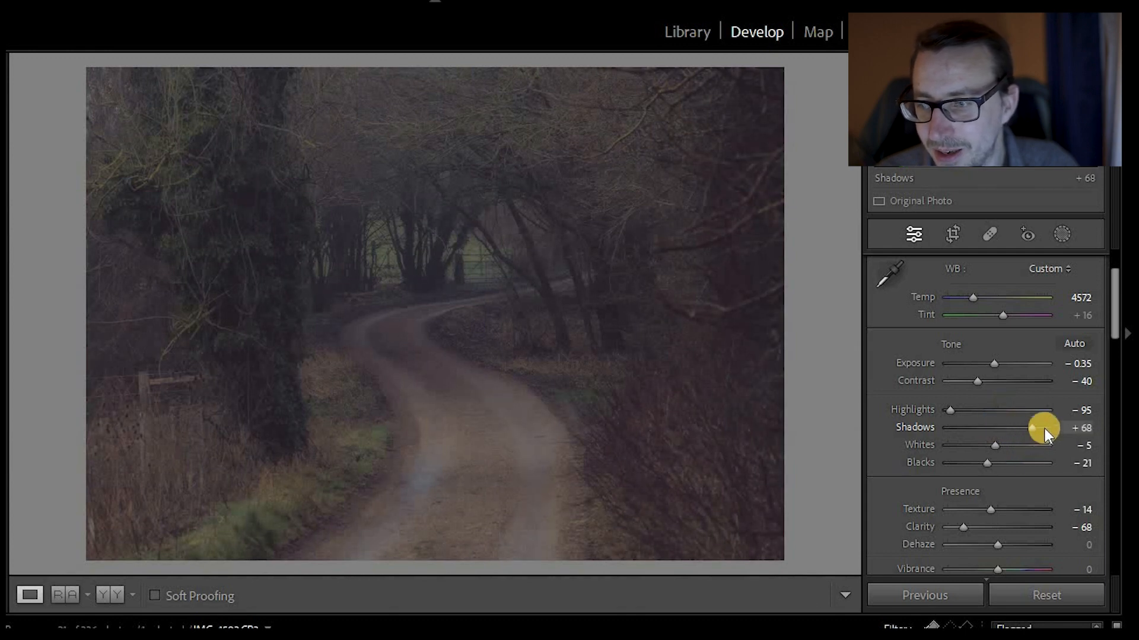
{"action": "key", "text": "ctrl+z"}
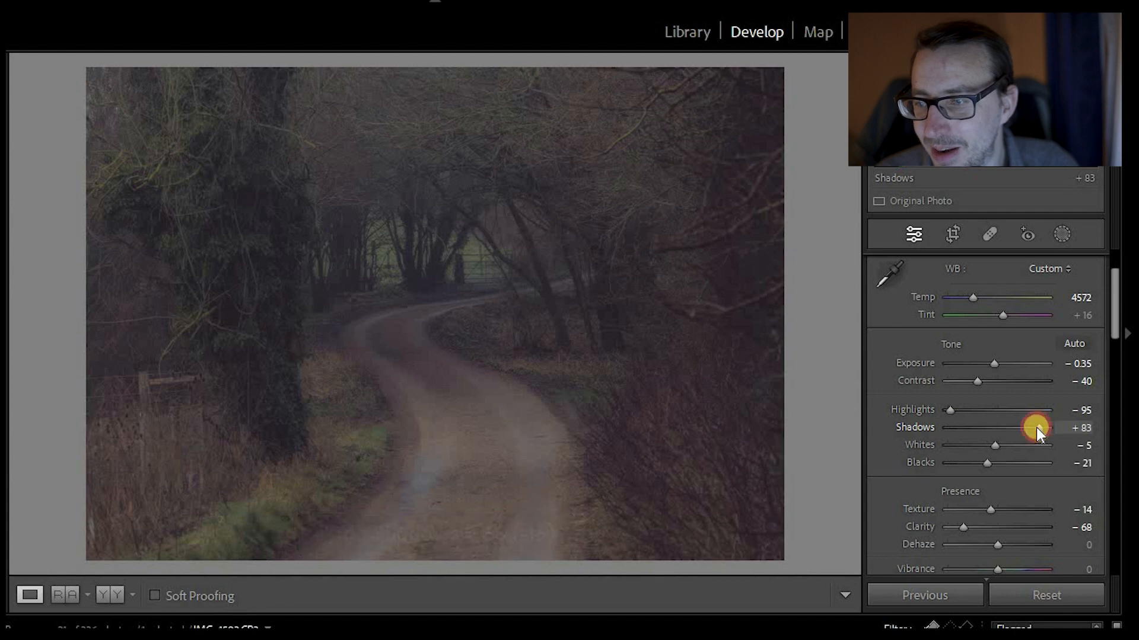
{"action": "mouse_move", "coordinate": [1020, 428]}
{"action": "left_mouse_down"}
{"action": "mouse_move", "coordinate": [997, 427]}
{"action": "mouse_move", "coordinate": [1011, 427]}
{"action": "left_mouse_up"}
Add a hazy look to the woodland lane photo with Dehaze at -28 and Exposure at -0.53.
{"action": "left_click", "coordinate": [996, 545]}
{"action": "left_click_drag", "start_coordinate": [996, 546], "coordinate": [989, 546]}
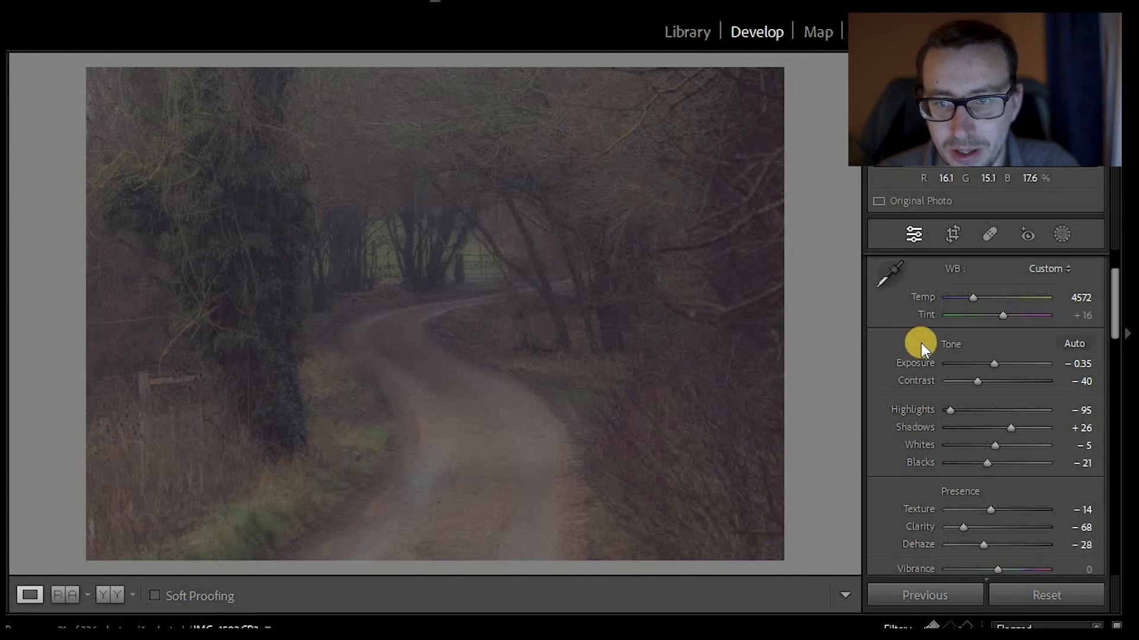
{"action": "left_click_drag", "start_coordinate": [993, 364], "coordinate": [991, 363]}
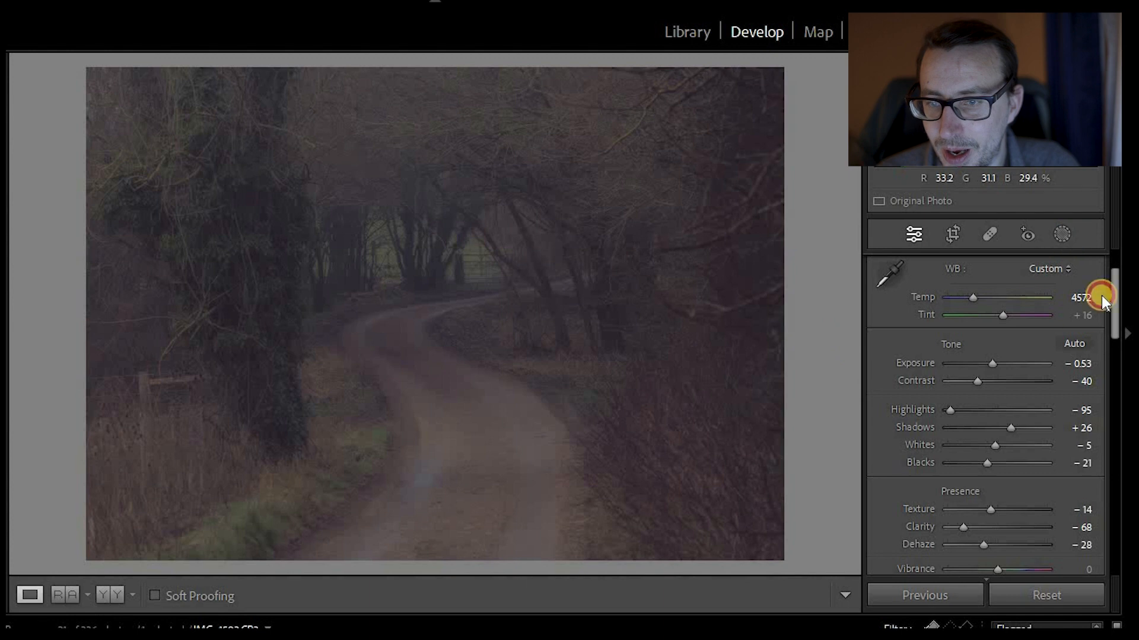
Create a Color Range mask from the winding track's colour and set its Refine value to 17.
{"action": "key", "text": "shift+w"}
{"action": "left_click", "coordinate": [916, 468]}
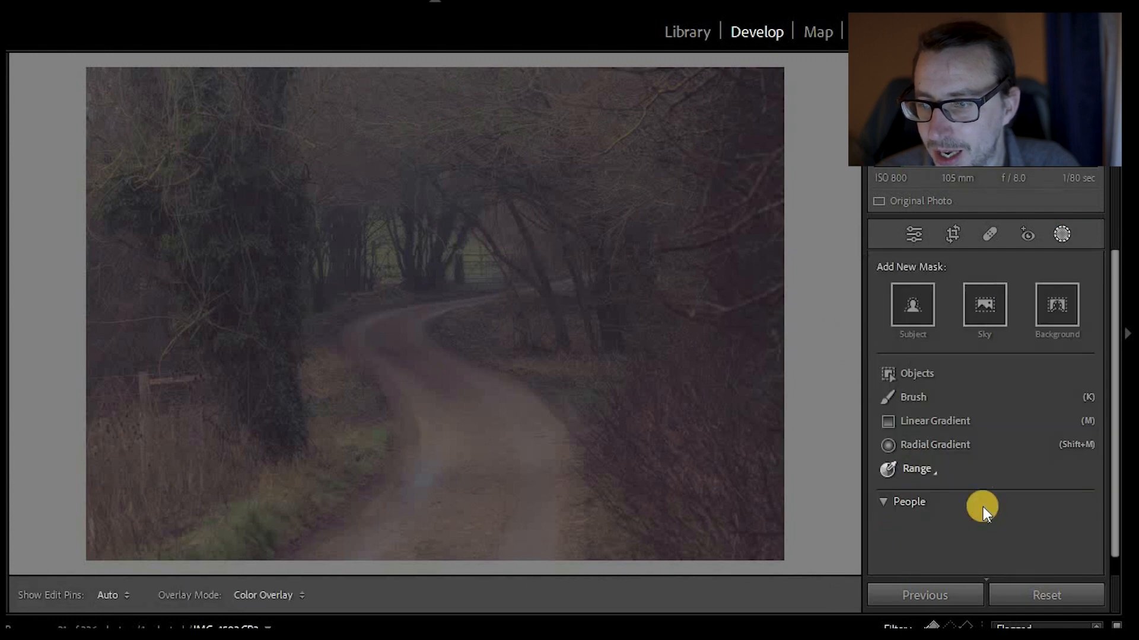
{"action": "key", "text": "shift+j"}
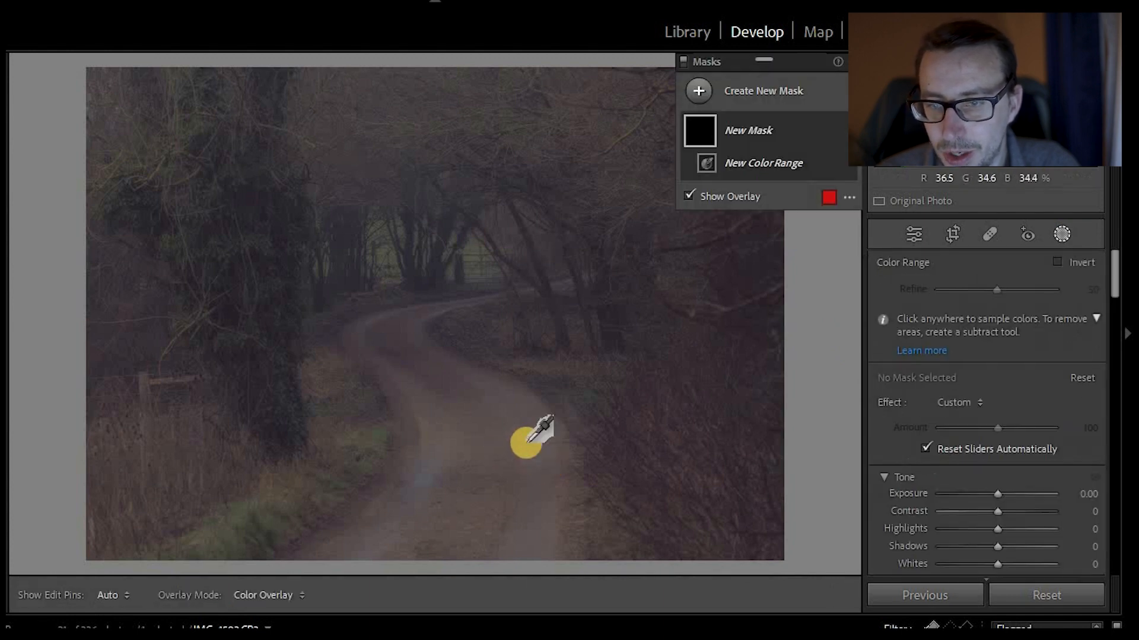
{"action": "left_click_drag", "start_coordinate": [997, 290], "coordinate": [958, 290]}
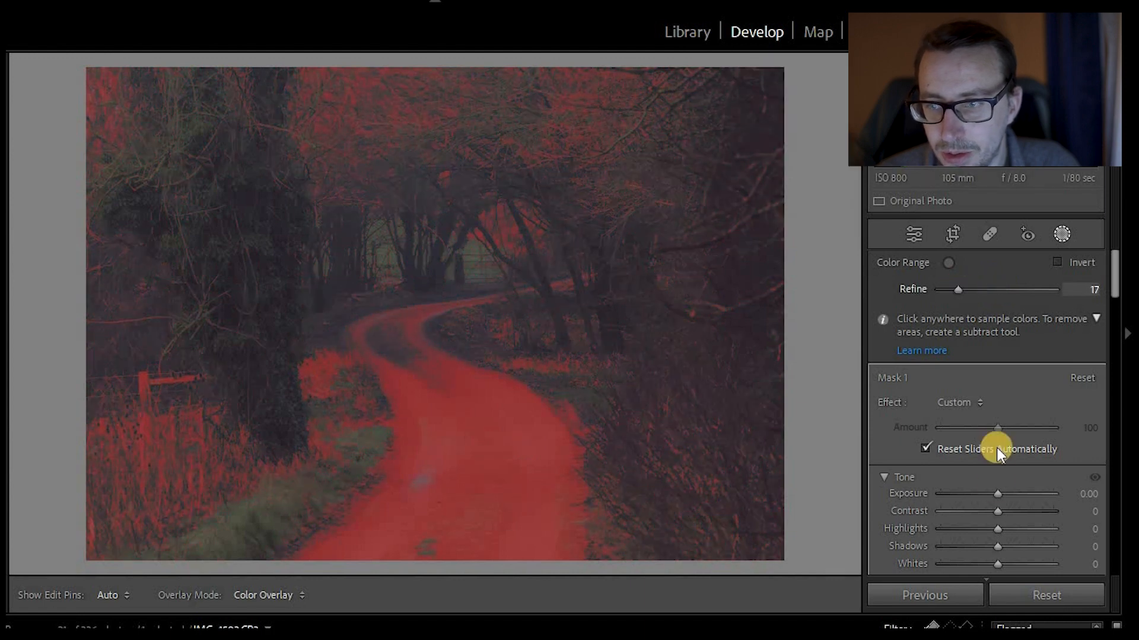
Bring out detail in the track mask with Clarity at 21 and Texture at 52.
{"action": "scroll", "coordinate": [1012, 421], "scroll_direction": "down", "scroll_amount": 3}
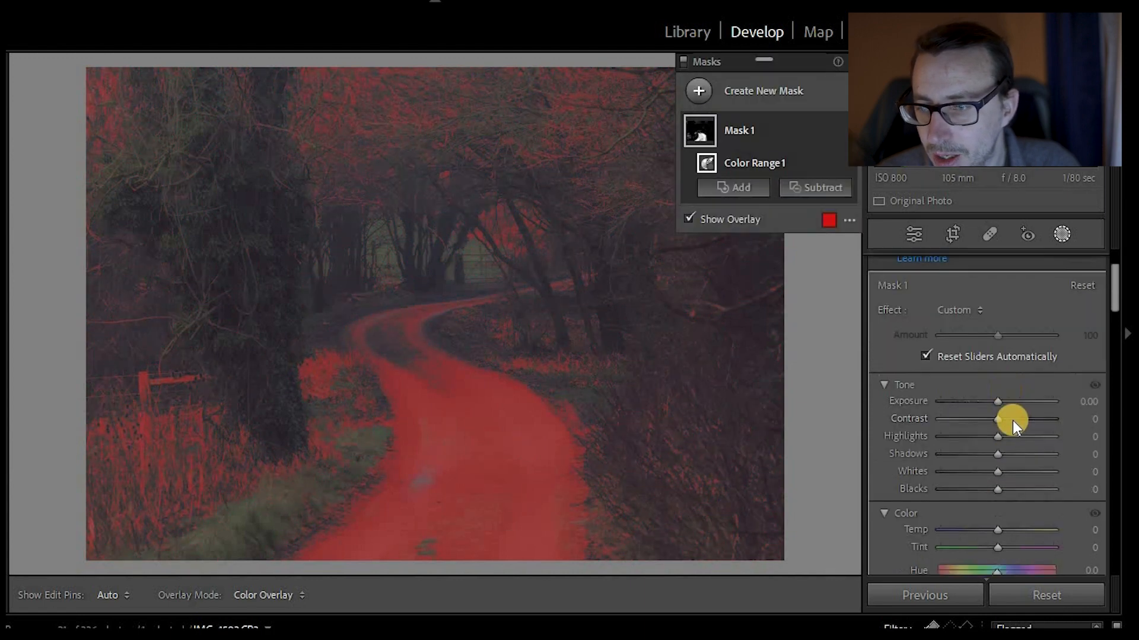
{"action": "scroll", "coordinate": [1000, 515], "scroll_direction": "down", "scroll_amount": 3}
{"action": "mouse_move", "coordinate": [1014, 520]}
{"action": "left_mouse_down"}
{"action": "mouse_move", "coordinate": [1047, 504]}
{"action": "mouse_move", "coordinate": [1012, 503]}
{"action": "mouse_move", "coordinate": [1050, 504]}
{"action": "mouse_move", "coordinate": [1021, 509]}
{"action": "left_mouse_up"}
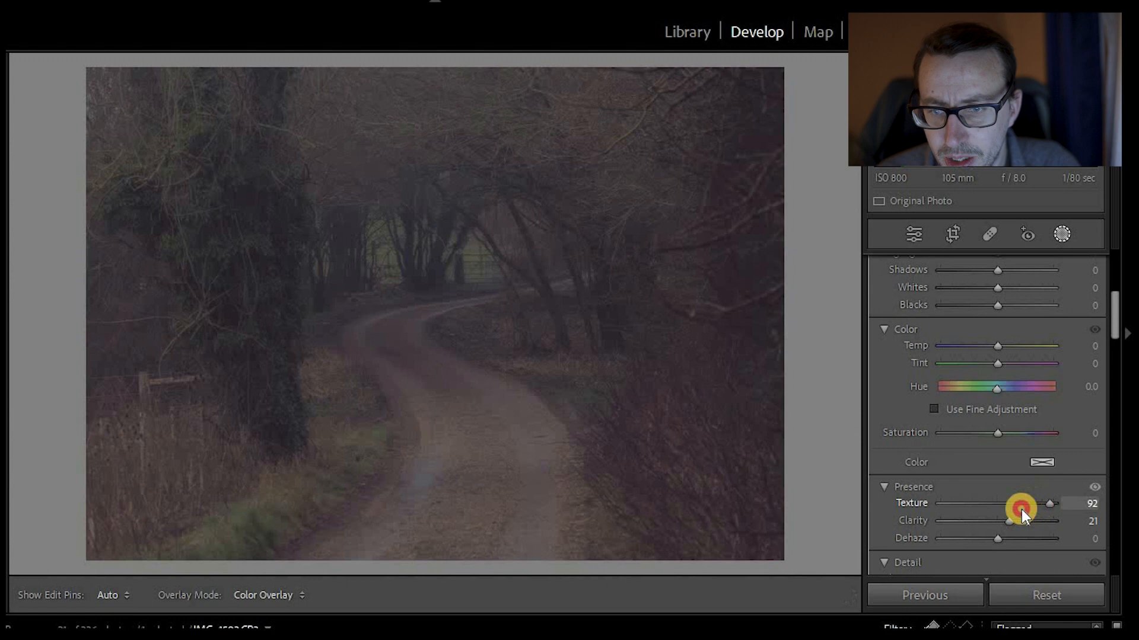
Adjust the track mask's tone with Highlights at 33, Shadows at 69 and Contrast at 29.
{"action": "scroll", "coordinate": [996, 355], "scroll_direction": "up", "scroll_amount": 3}
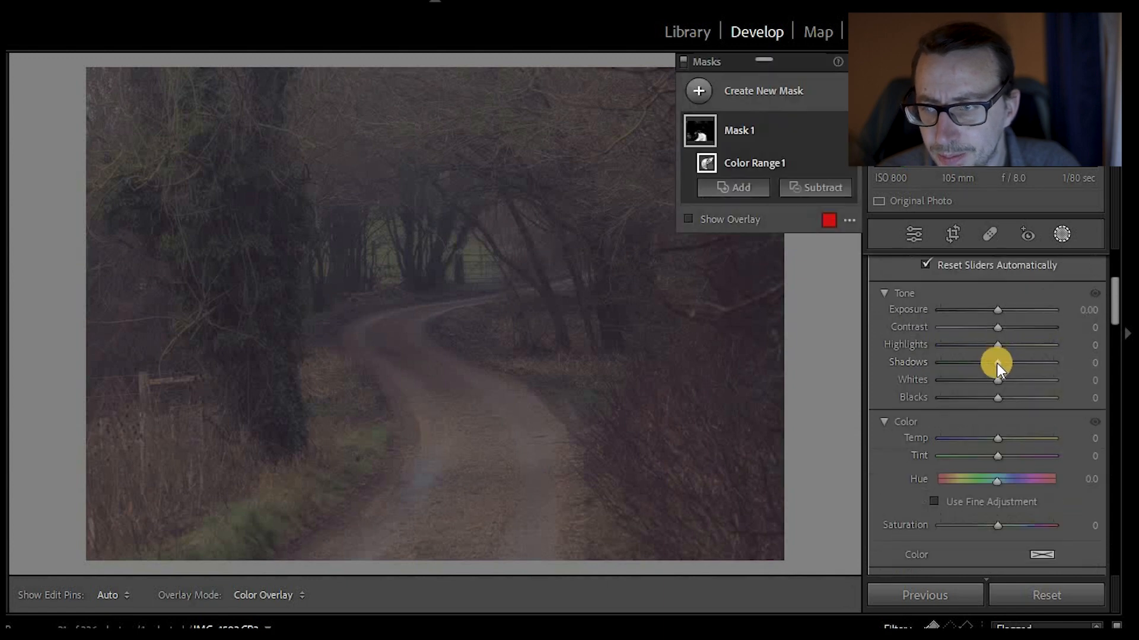
{"action": "mouse_move", "coordinate": [1020, 364]}
{"action": "left_mouse_down"}
{"action": "mouse_move", "coordinate": [967, 344]}
{"action": "mouse_move", "coordinate": [1023, 346]}
{"action": "left_mouse_up"}
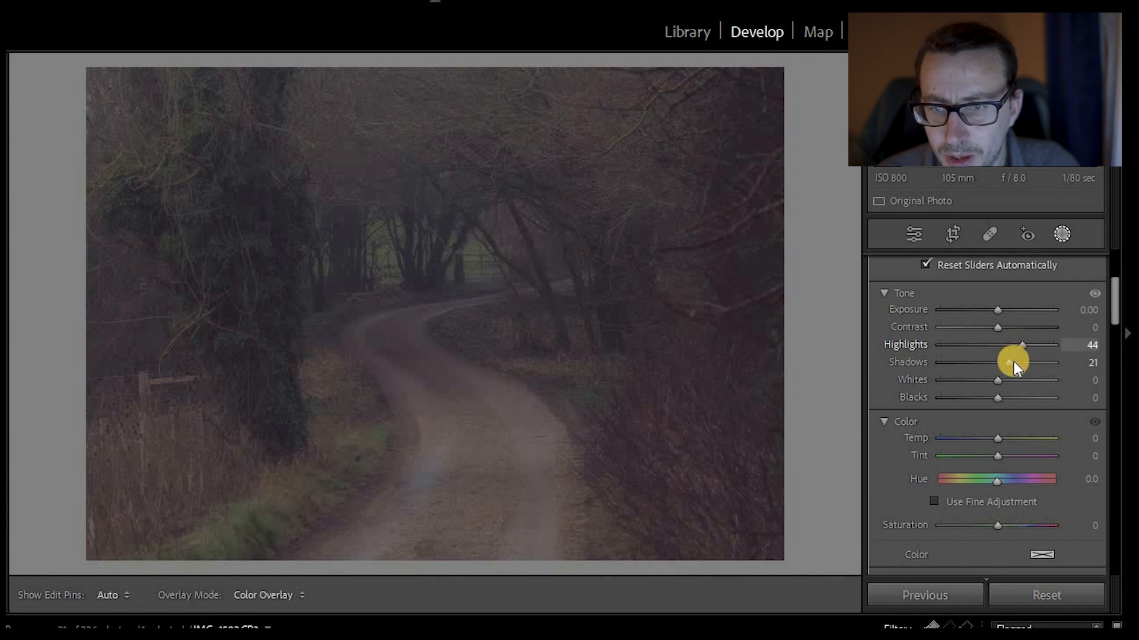
{"action": "left_click", "coordinate": [1042, 361]}
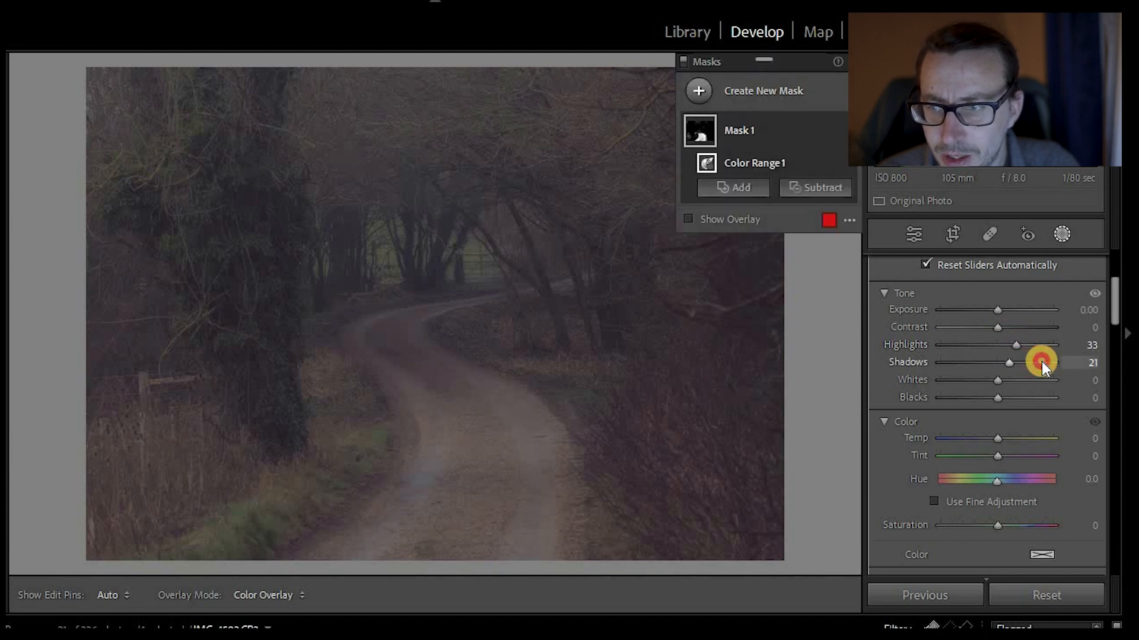
{"action": "left_click", "coordinate": [1023, 326]}
{"action": "left_click_drag", "start_coordinate": [1024, 326], "coordinate": [1017, 327]}
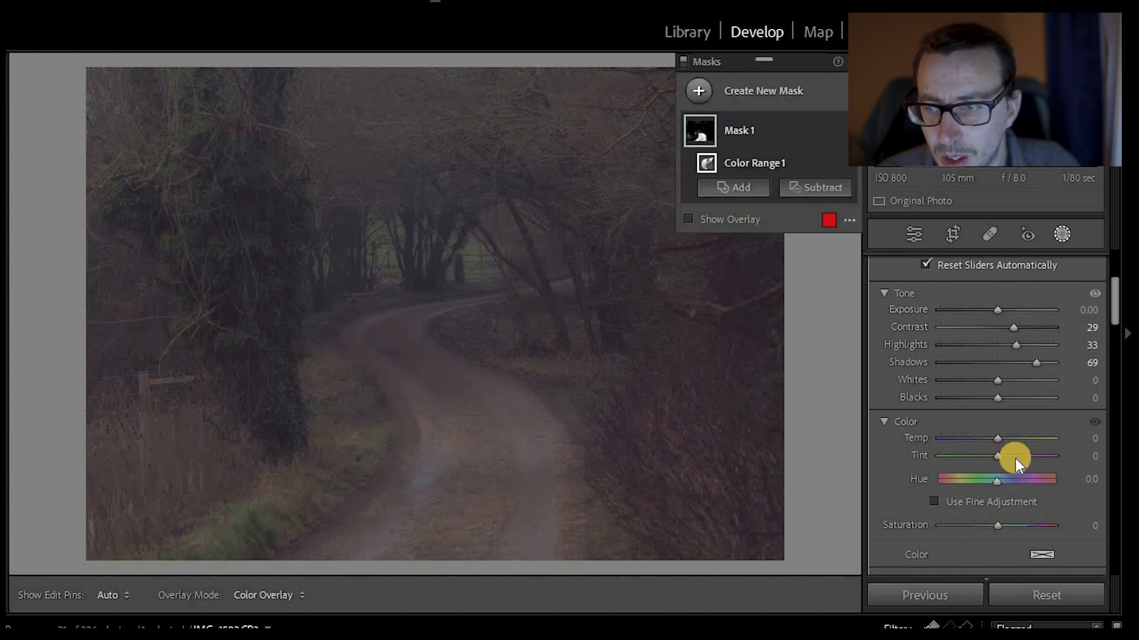
Set the track mask's Dehaze to 33 and leave masking.
{"action": "scroll", "coordinate": [1015, 466], "scroll_direction": "down", "scroll_amount": 5}
{"action": "left_click_drag", "start_coordinate": [1009, 450], "coordinate": [1013, 450]}
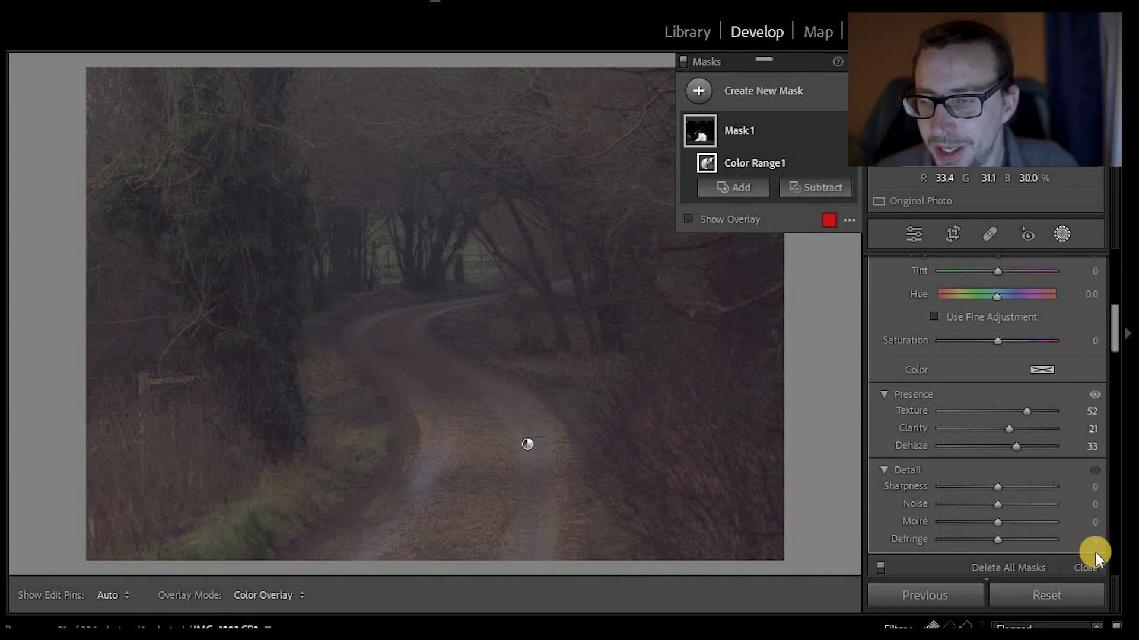
{"action": "key", "text": "shift+w"}
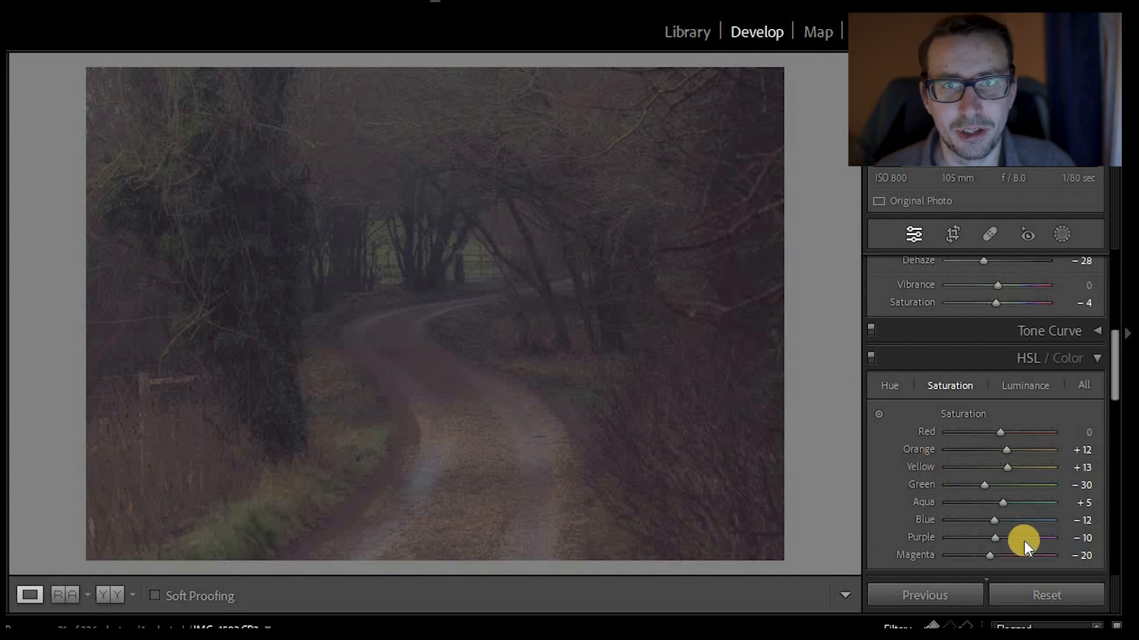
Reset the woodland lane photo to compare it with the unedited original, and restore the edits each time.
{"action": "left_click", "coordinate": [1047, 594]}
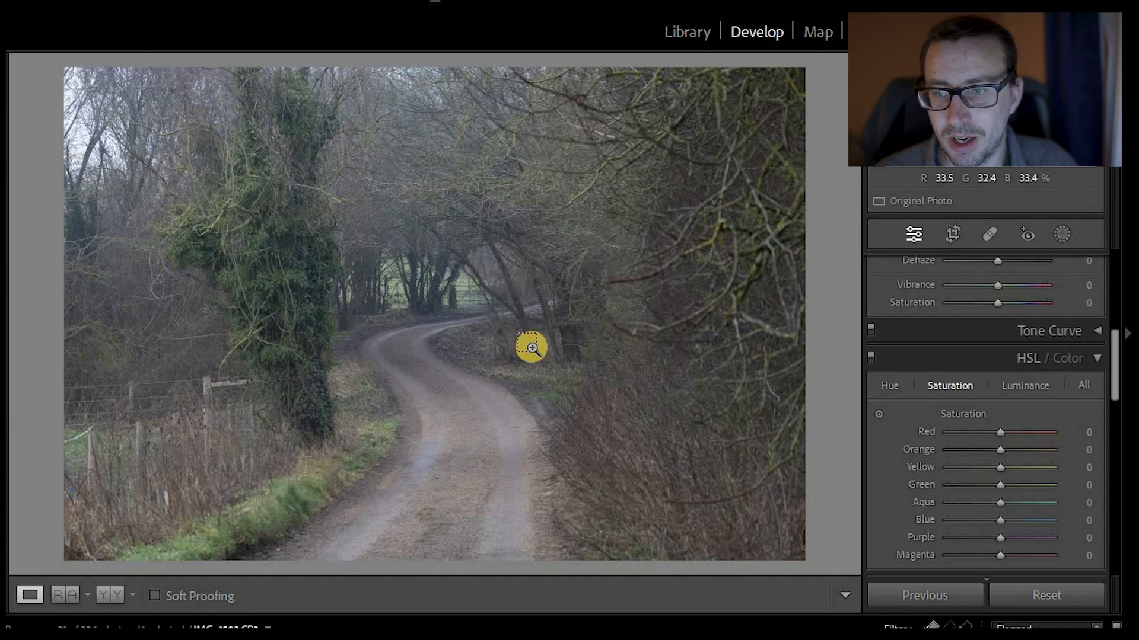
{"action": "key", "text": "ctrl+z"}
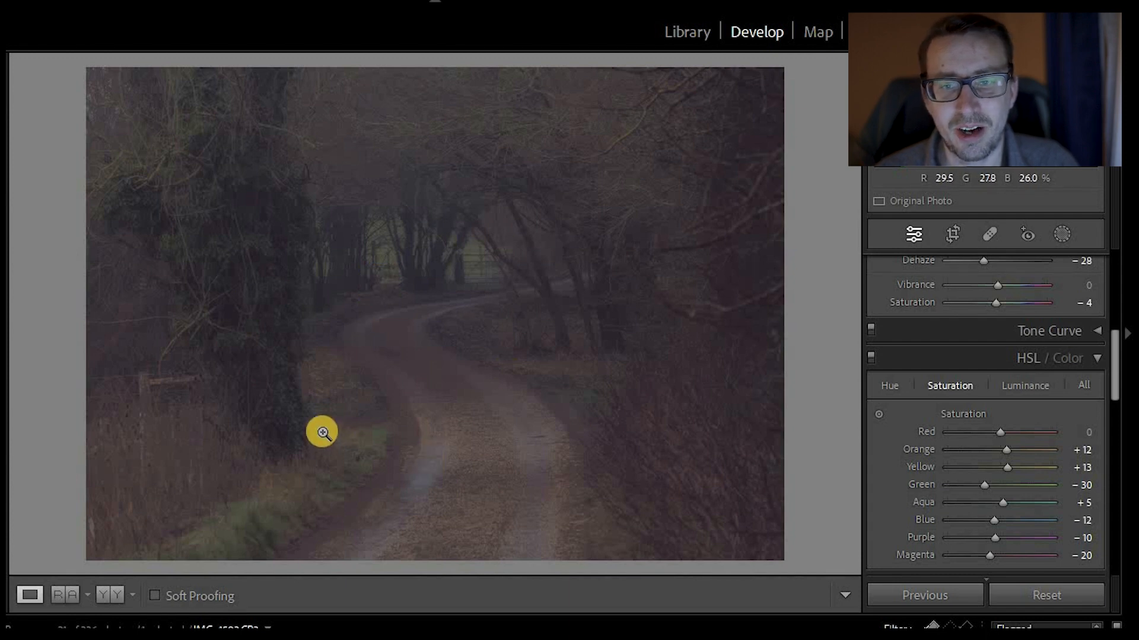
{"action": "key", "text": "ctrl+z"}
{"action": "key", "text": "ctrl+y"}
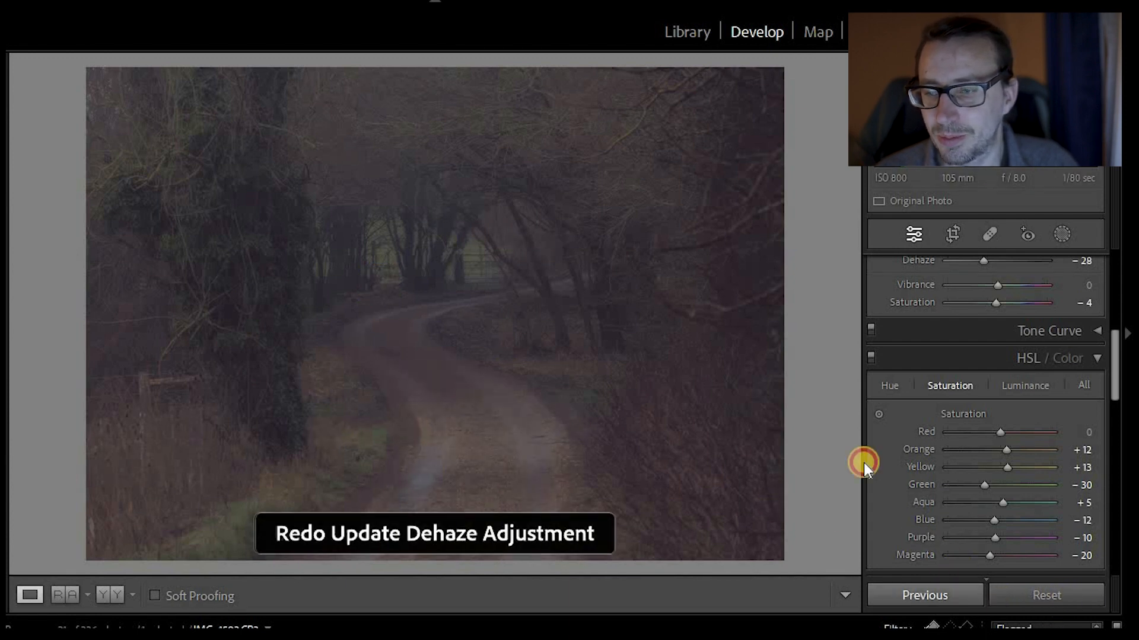
{"action": "key", "text": "ctrl+shift+r"}
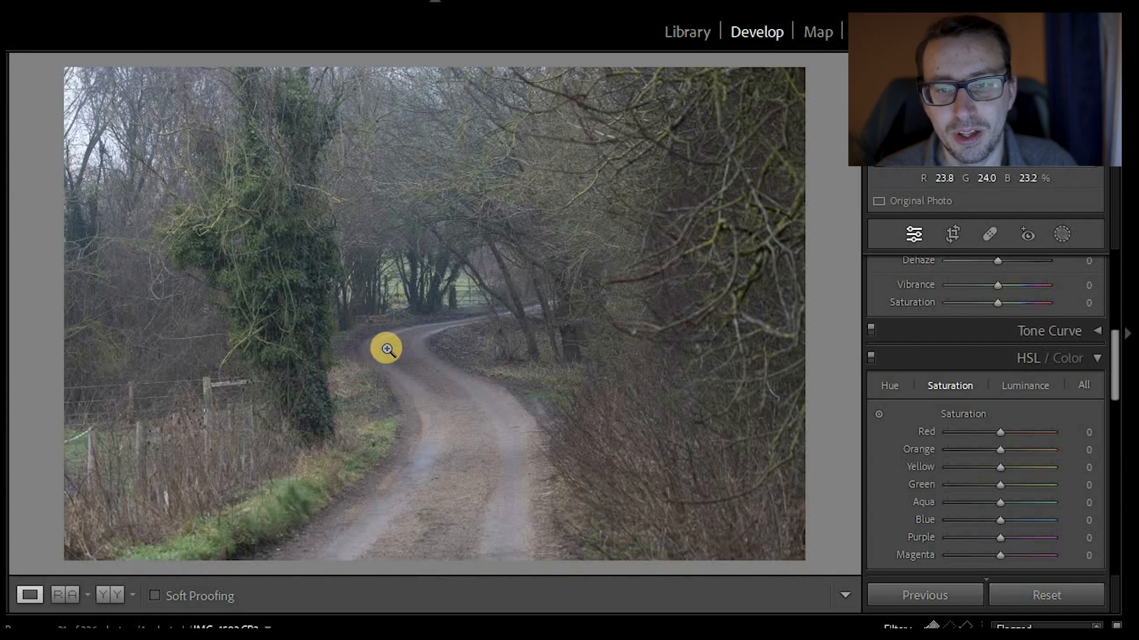
{"action": "key", "text": "ctrl+z"}
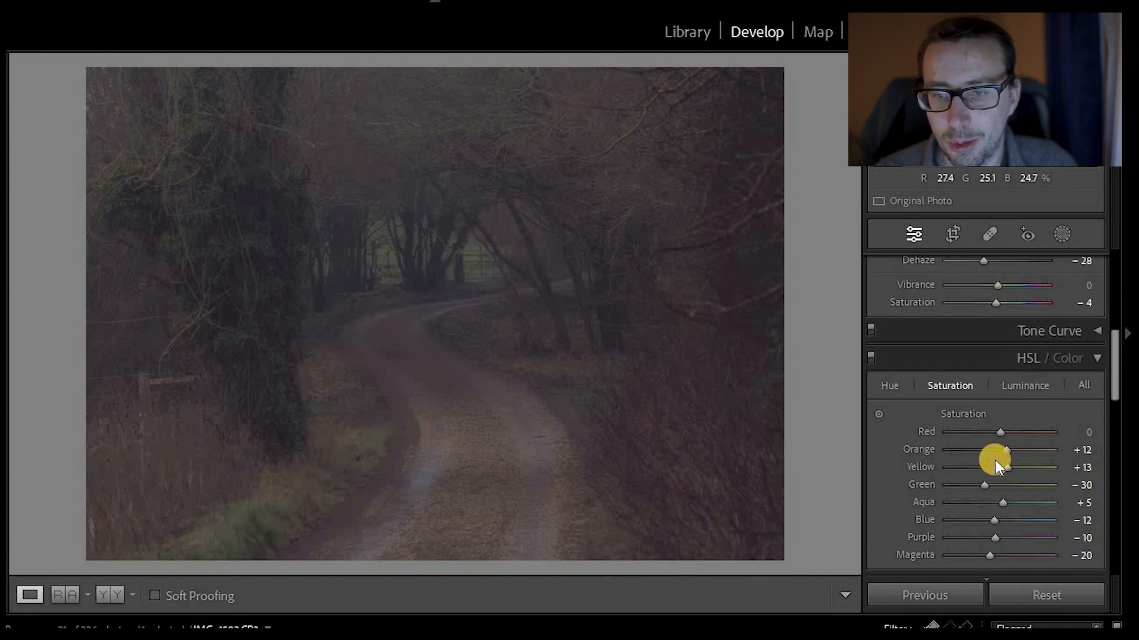
Adjust colour saturation by sampling the ivy-covered tree, settling on Green -27 and Blue -19.
{"action": "mouse_move", "coordinate": [998, 488]}
{"action": "left_mouse_down"}
{"action": "mouse_move", "coordinate": [1016, 486]}
{"action": "mouse_move", "coordinate": [989, 486]}
{"action": "mouse_move", "coordinate": [1017, 487]}
{"action": "mouse_move", "coordinate": [992, 486]}
{"action": "left_mouse_up"}
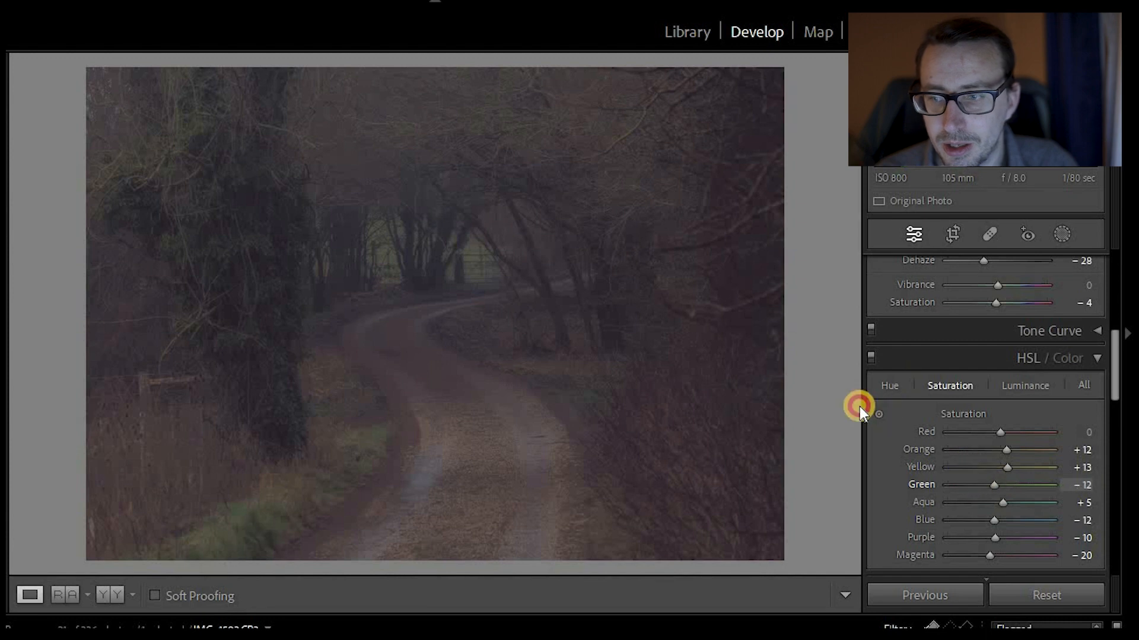
{"action": "mouse_move", "coordinate": [220, 223]}
{"action": "left_mouse_down"}
{"action": "mouse_move", "coordinate": [202, 132]}
{"action": "mouse_move", "coordinate": [217, 215]}
{"action": "left_mouse_up"}
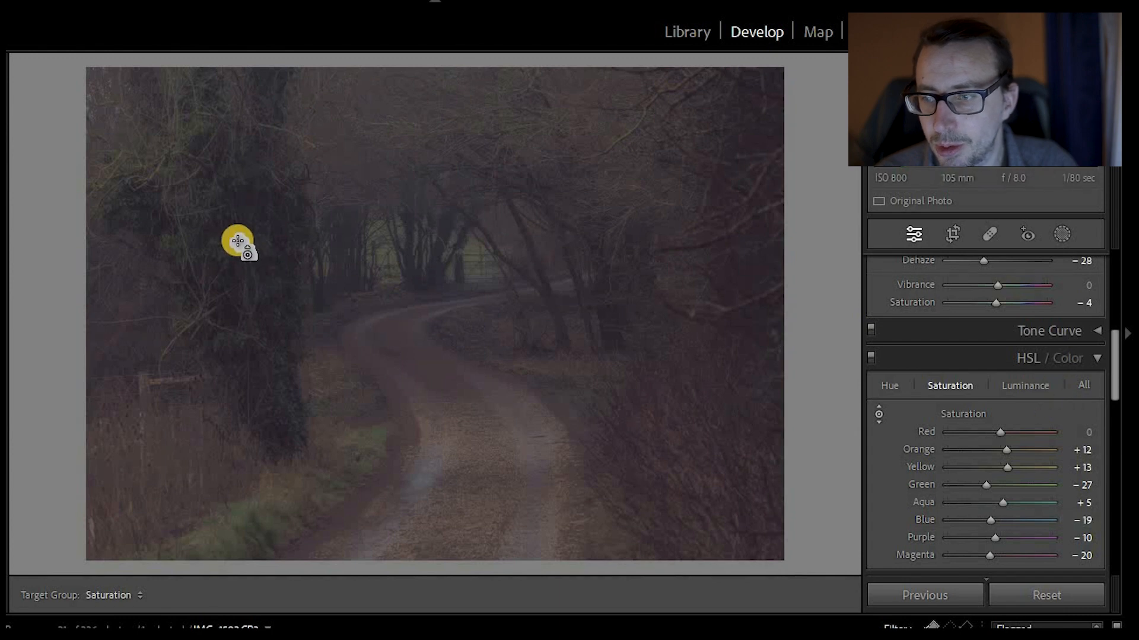
Adjust the luminance of the ivy-covered tree and the grass verge with the targeted adjustment tool.
{"action": "key", "text": "ctrl+alt+shift+l"}
{"action": "left_click_drag", "start_coordinate": [232, 231], "coordinate": [224, 139]}
{"action": "left_click_drag", "start_coordinate": [218, 277], "coordinate": [194, 191]}
{"action": "left_click_drag", "start_coordinate": [254, 508], "coordinate": [255, 511]}
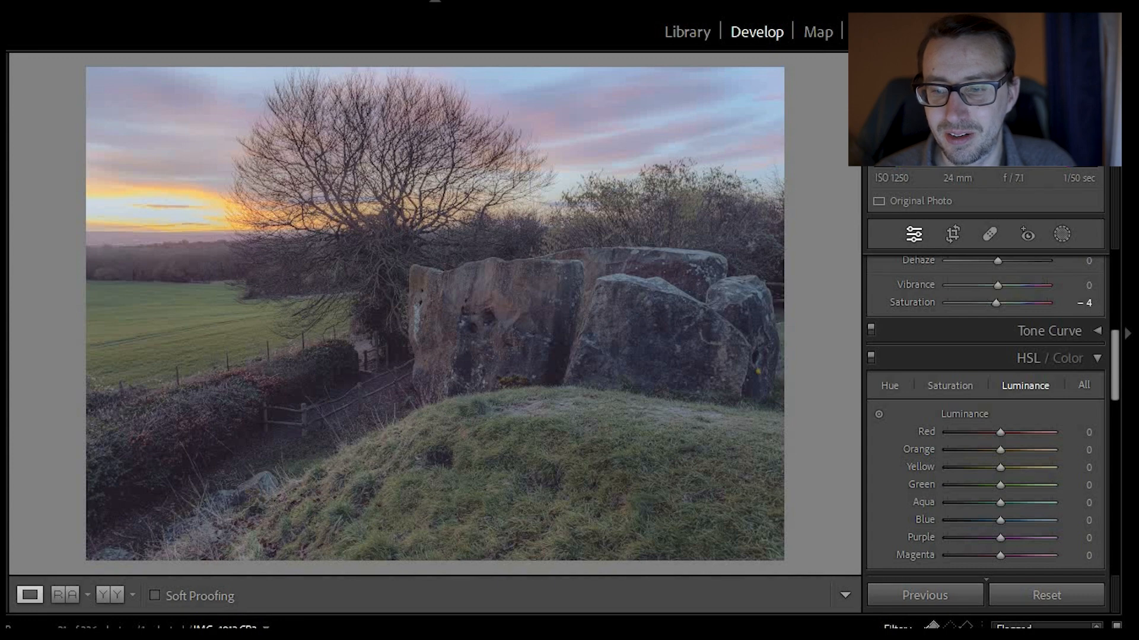
Go to the photo of the ivy hedge beside the wooden stile and set its crop aspect to 1 x 1.414.
{"action": "key", "text": "Right"}
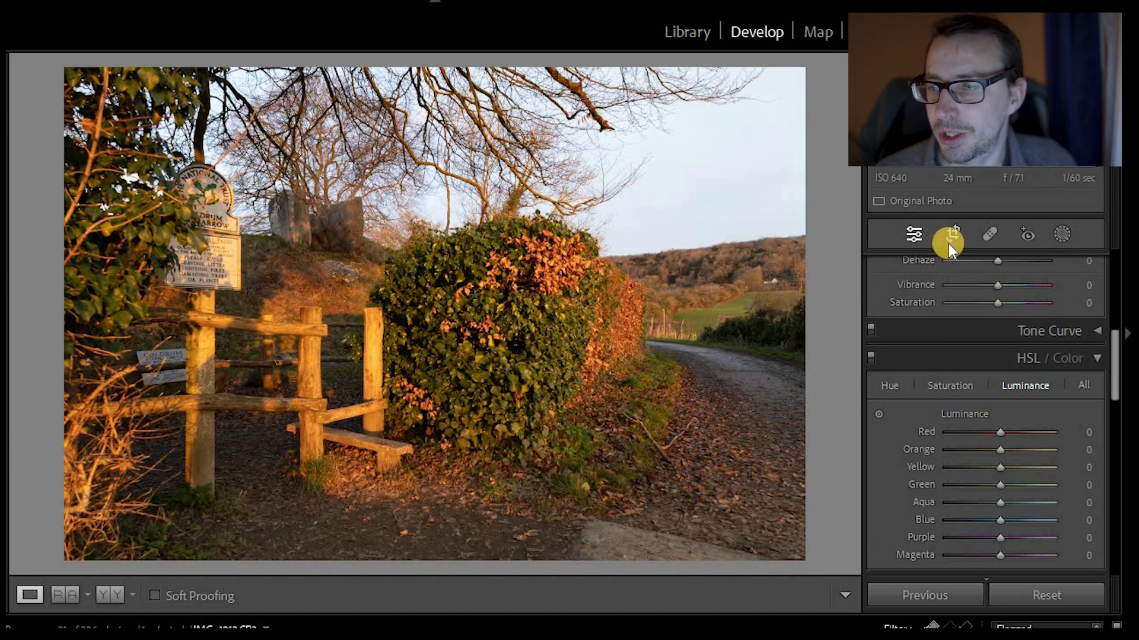
{"action": "key", "text": "r"}
{"action": "left_click", "coordinate": [1035, 291]}
{"action": "left_click", "coordinate": [966, 580]}
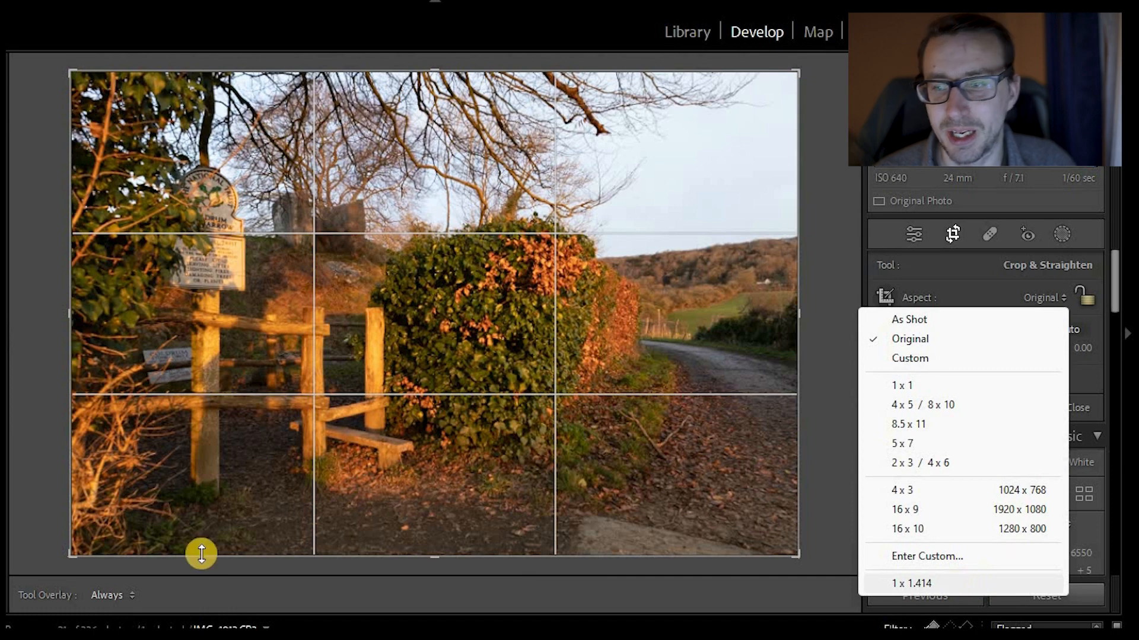
Tighten the crop around the ivy hedge, stile and bend in the lane, excluding the signpost, and apply it.
{"action": "left_click_drag", "start_coordinate": [89, 562], "coordinate": [158, 511]}
{"action": "left_click_drag", "start_coordinate": [286, 427], "coordinate": [376, 297]}
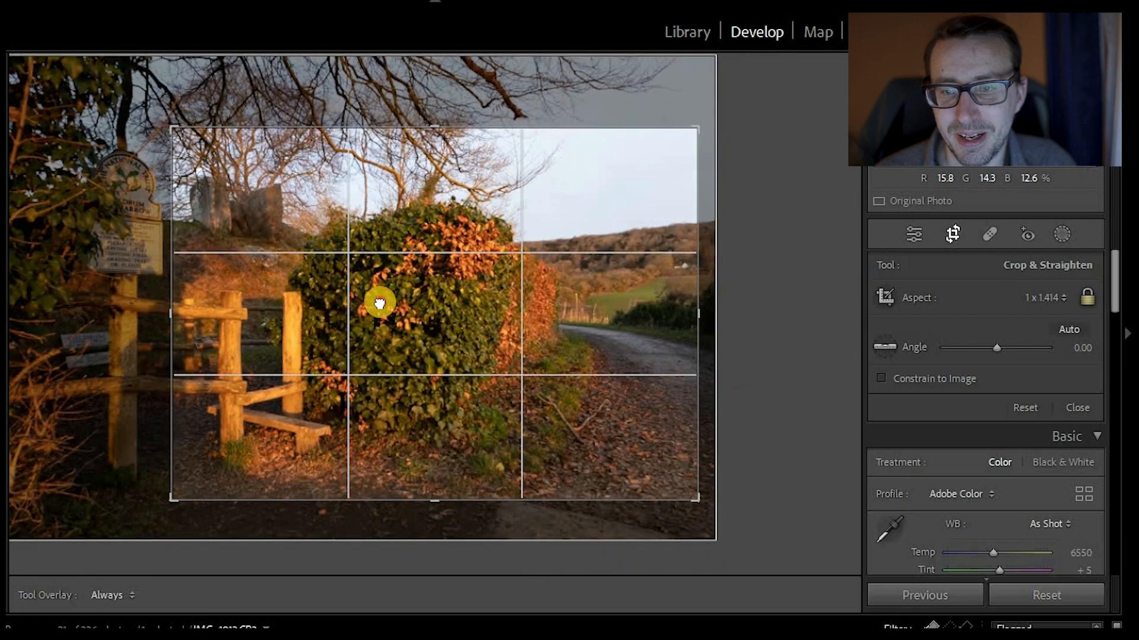
{"action": "left_click_drag", "start_coordinate": [696, 131], "coordinate": [663, 143]}
{"action": "left_click_drag", "start_coordinate": [633, 211], "coordinate": [625, 223]}
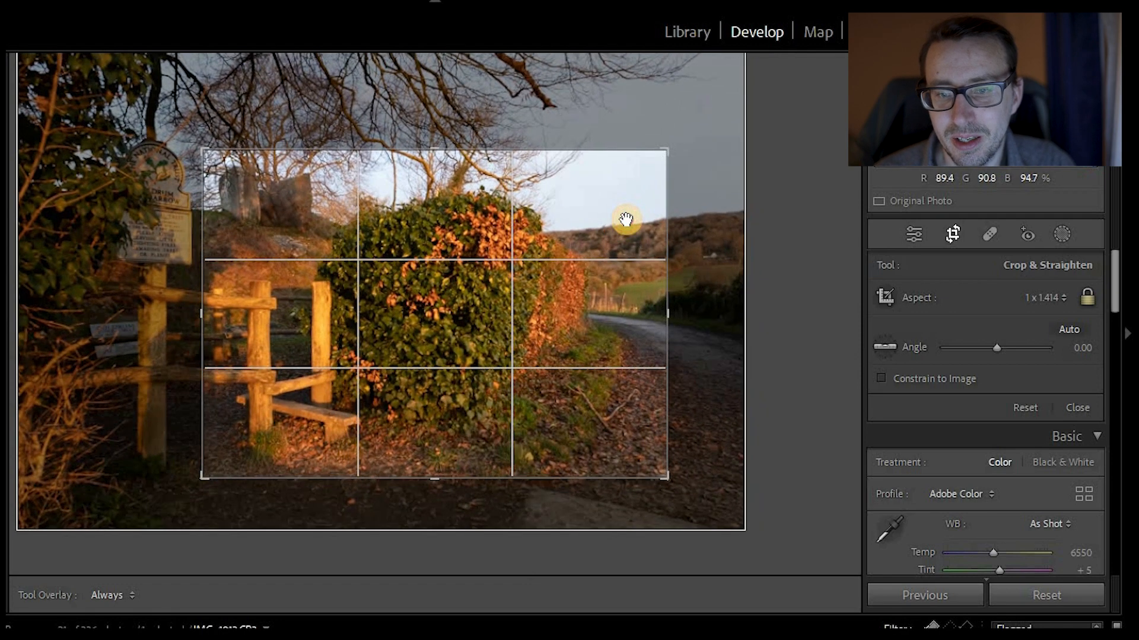
{"action": "key", "text": "Return"}
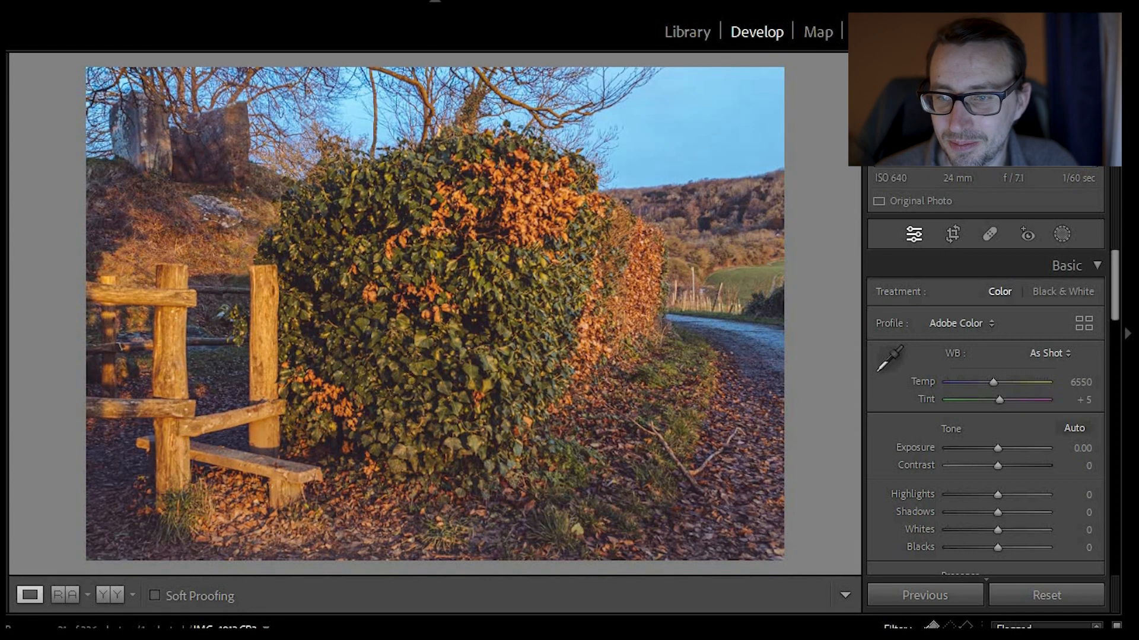
Apply the Camera Faithful profile to the hedge photo and lower Contrast to -49.
{"action": "left_click", "coordinate": [969, 324]}
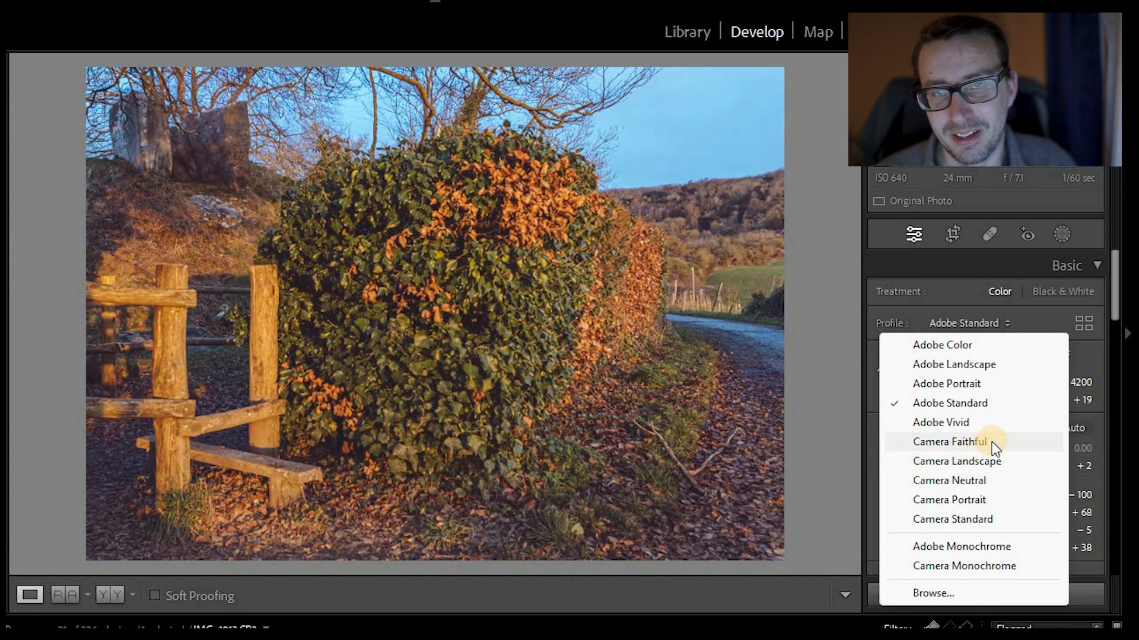
{"action": "left_click", "coordinate": [991, 442]}
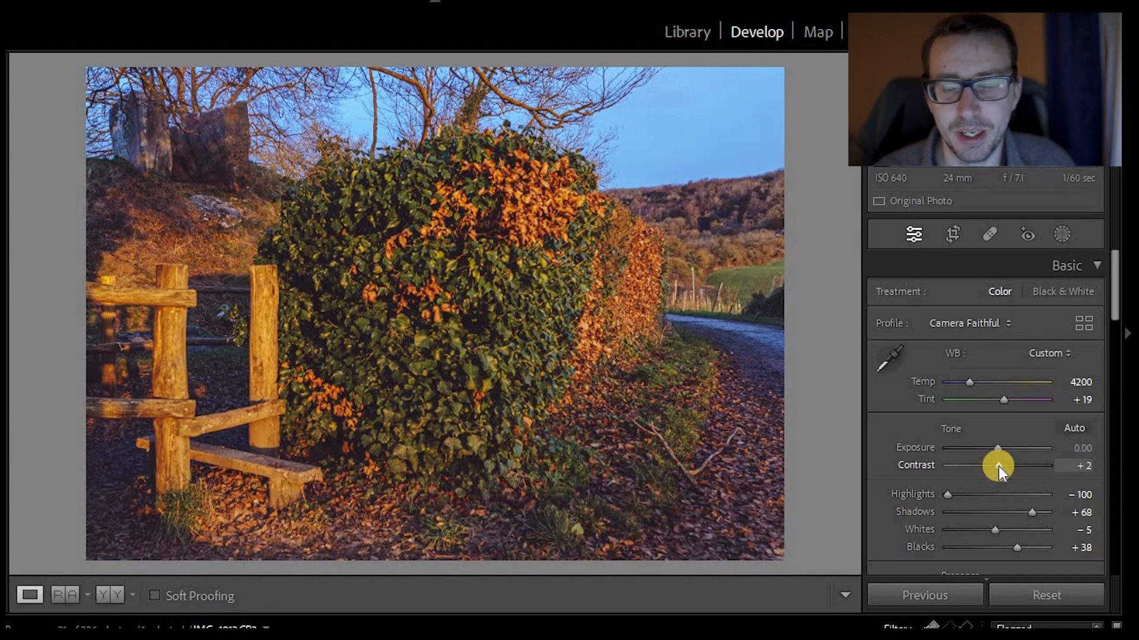
{"action": "left_click_drag", "start_coordinate": [980, 465], "coordinate": [972, 465]}
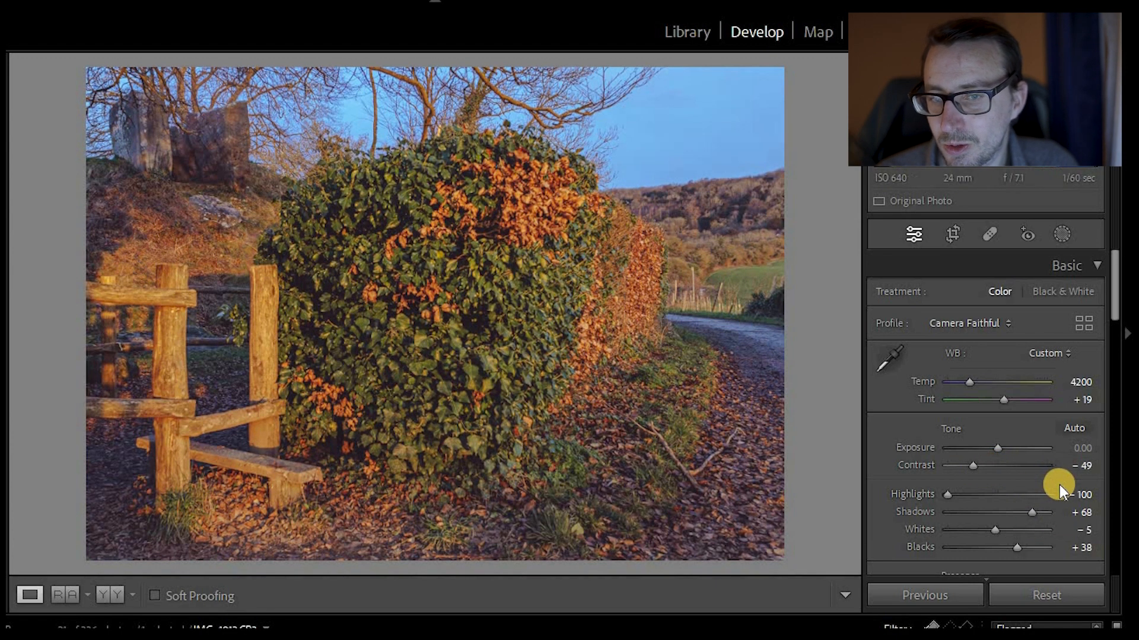
Soften and darken the hedge photo with Clarity -70, Texture +54, Shadows +11 and Exposure -0.26.
{"action": "scroll", "coordinate": [686, 128], "scroll_direction": "down", "scroll_amount": 2}
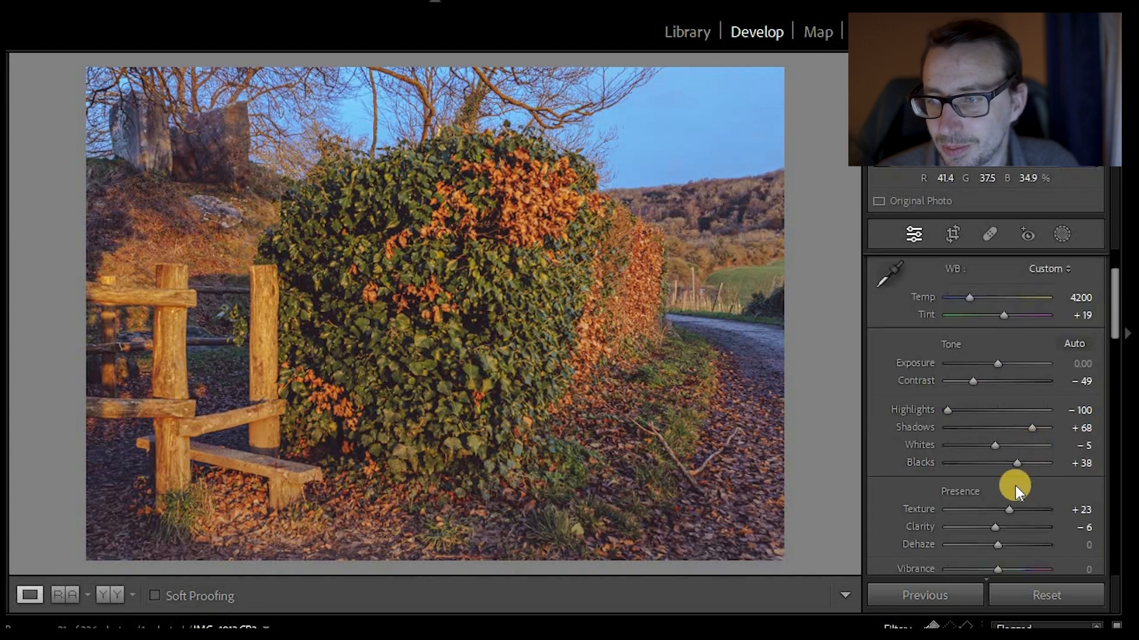
{"action": "scroll", "coordinate": [1016, 485], "scroll_direction": "down", "scroll_amount": 2}
{"action": "mouse_move", "coordinate": [995, 443]}
{"action": "left_mouse_down"}
{"action": "mouse_move", "coordinate": [962, 440]}
{"action": "mouse_move", "coordinate": [991, 440]}
{"action": "left_mouse_up"}
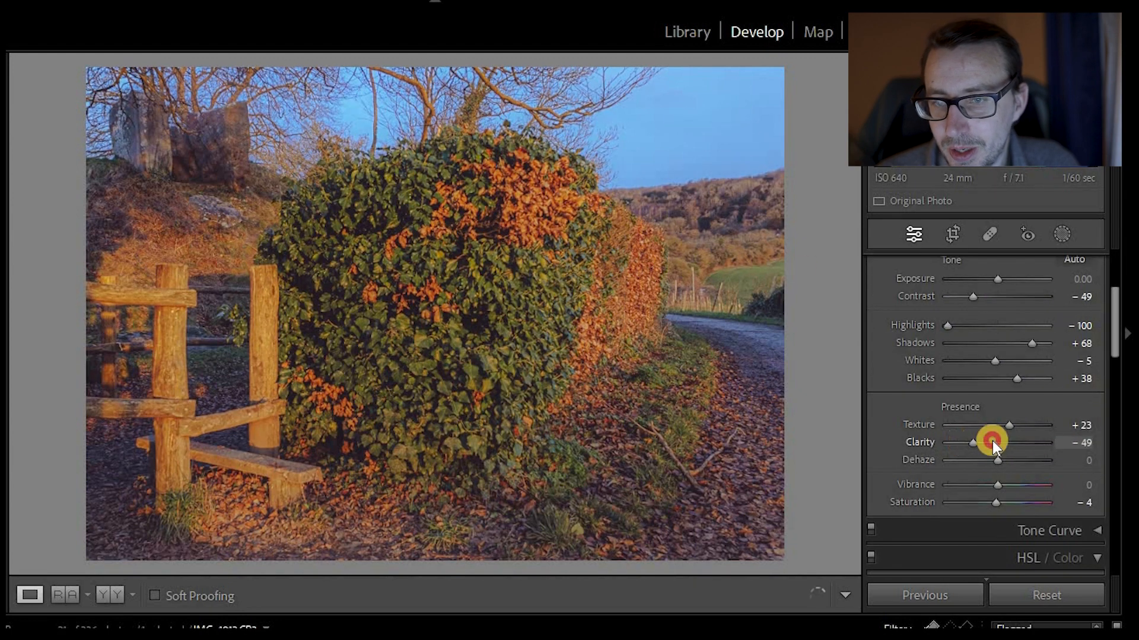
{"action": "left_click_drag", "start_coordinate": [1030, 427], "coordinate": [1025, 425]}
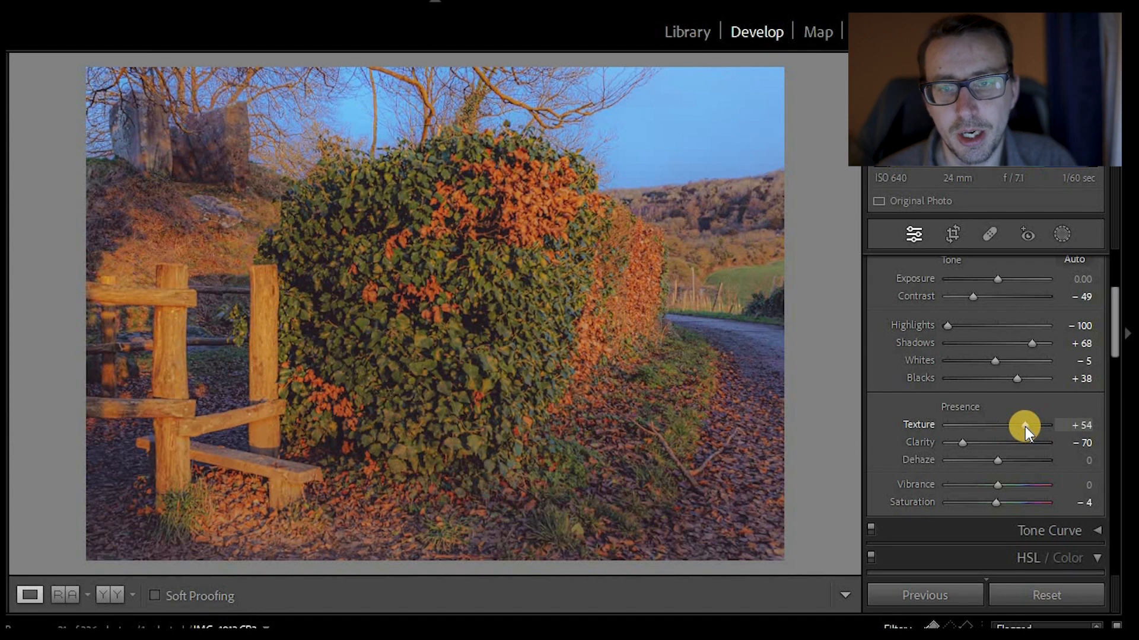
{"action": "left_click_drag", "start_coordinate": [998, 340], "coordinate": [928, 326]}
{"action": "left_click_drag", "start_coordinate": [995, 285], "coordinate": [998, 294]}
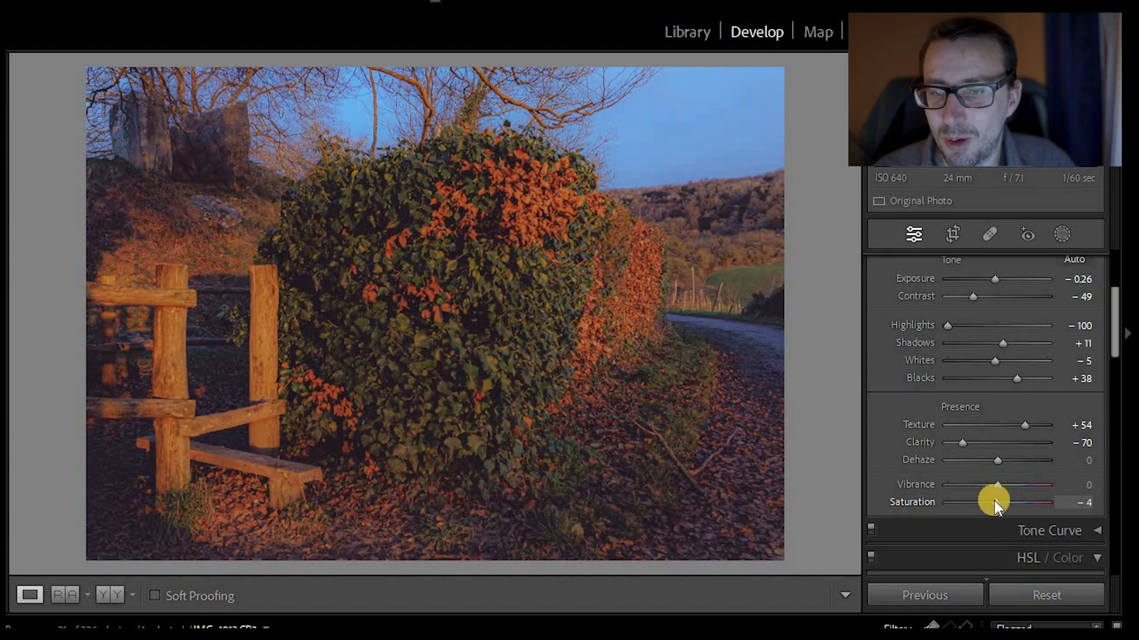
Try Saturation at -28 on the hedge photo, undo it to compare, and settle on -25.
{"action": "left_click_drag", "start_coordinate": [994, 501], "coordinate": [981, 500]}
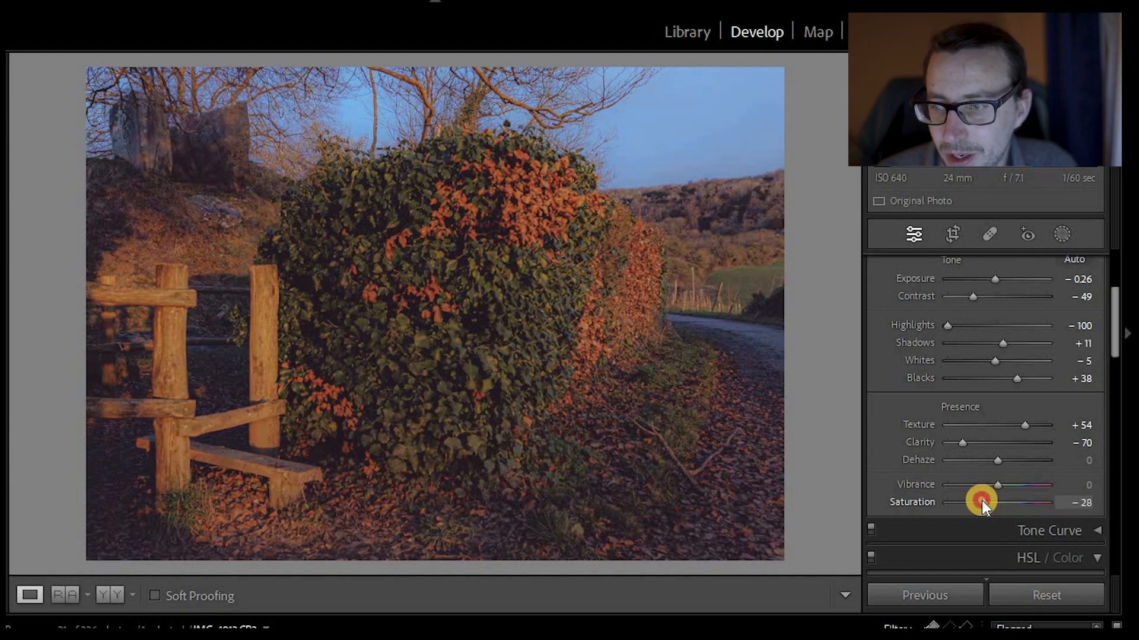
{"action": "left_click_drag", "start_coordinate": [981, 500], "coordinate": [980, 501]}
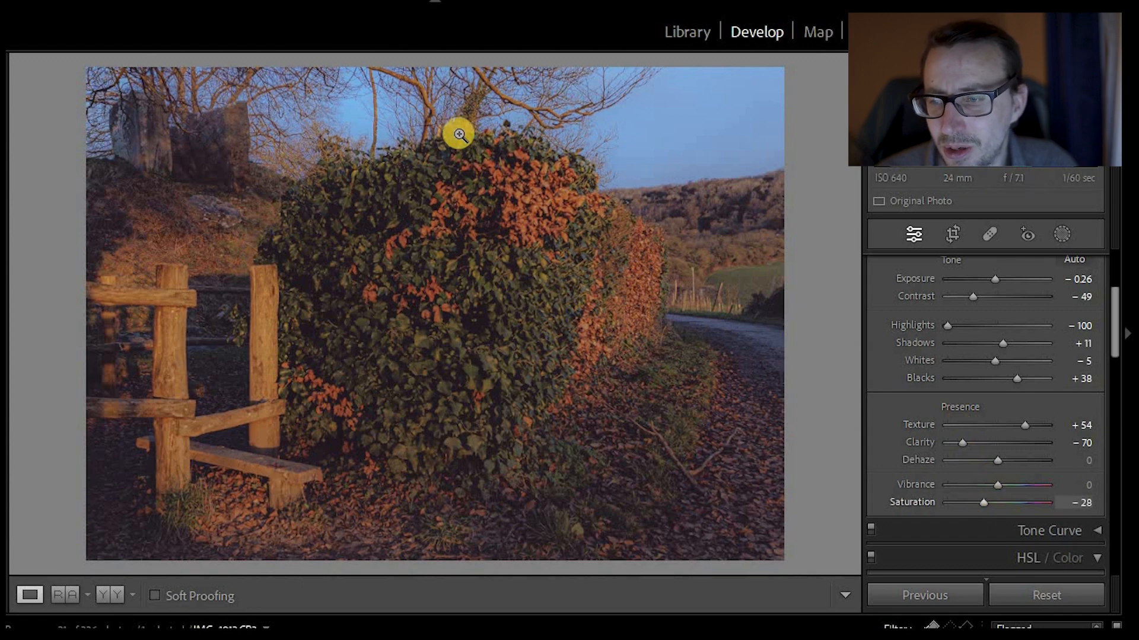
{"action": "key", "text": "ctrl+z"}
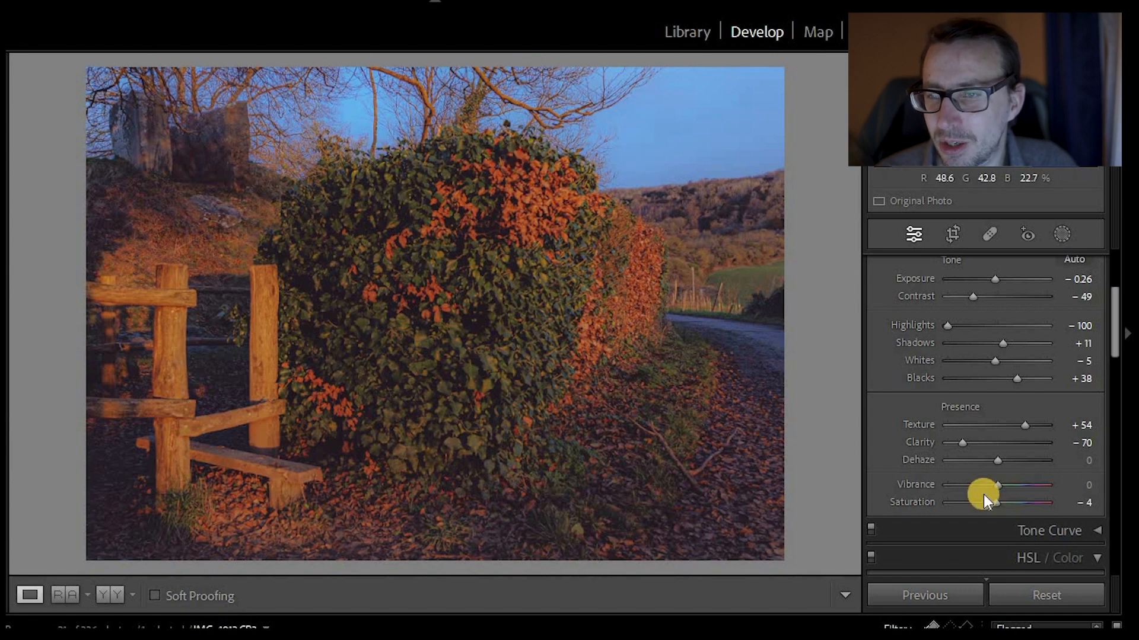
{"action": "left_click_drag", "start_coordinate": [997, 503], "coordinate": [984, 503]}
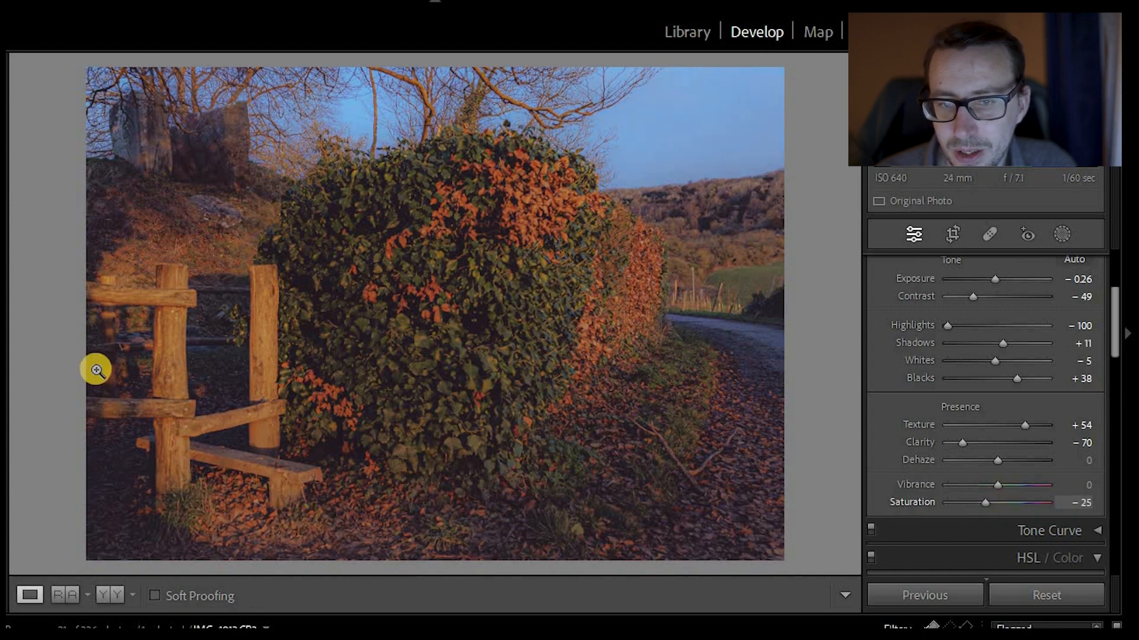